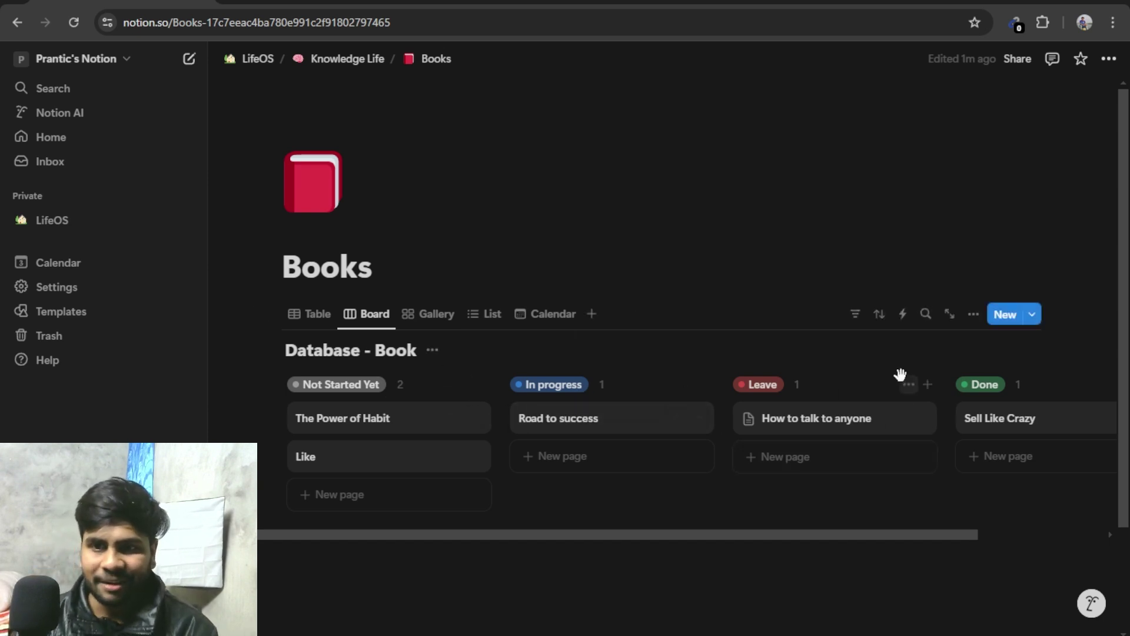
Look through the Table, Gallery, List and Calendar views of the book database and return to the Board view.
left_click(318, 314)
left_click(433, 314)
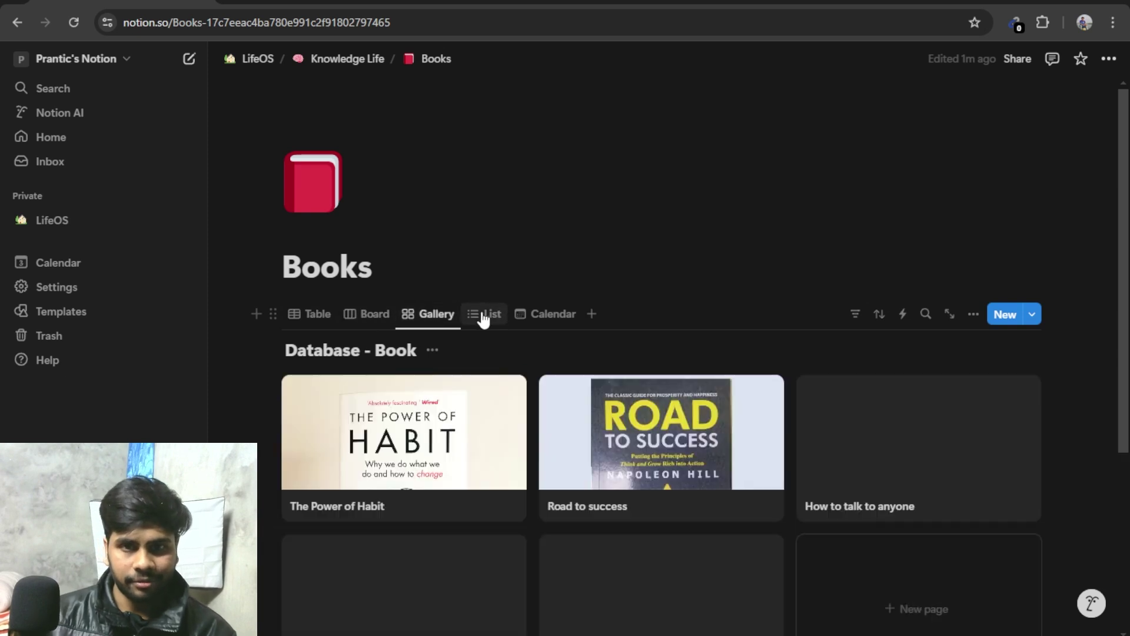
left_click(489, 314)
left_click(551, 314)
left_click(371, 321)
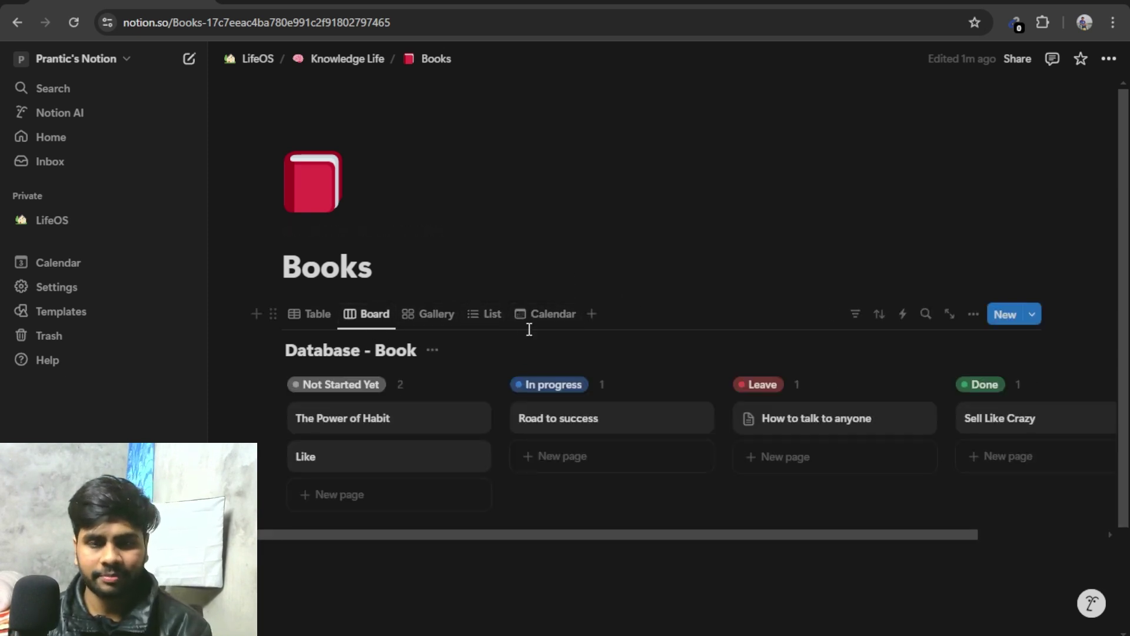
scroll(565, 362, "down", 1)
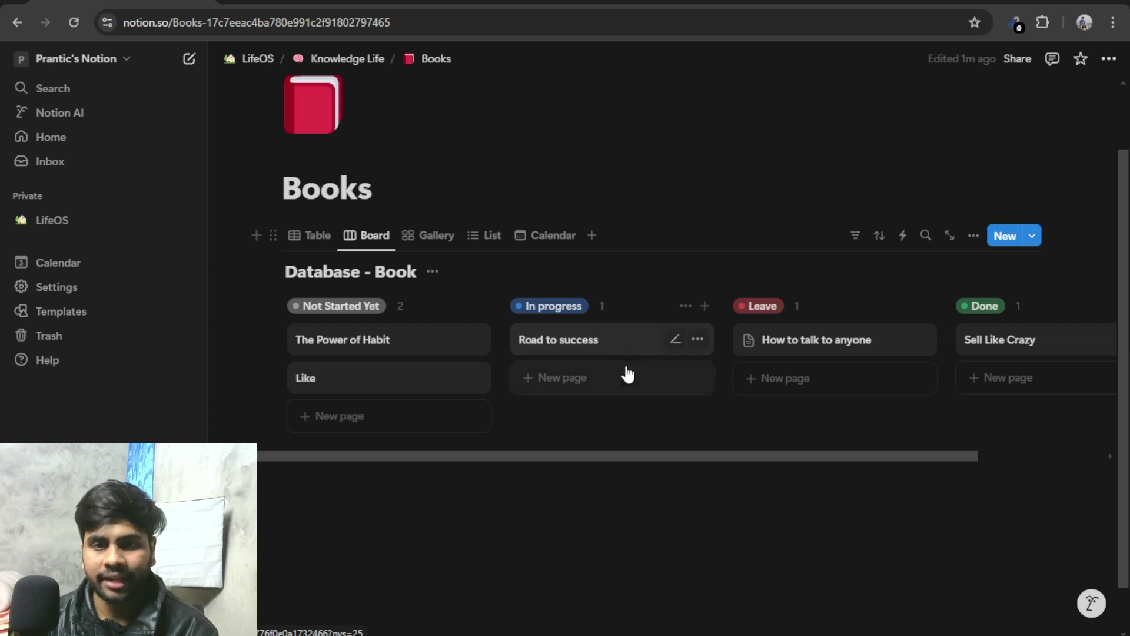
Move the "Road to success" card from In progress to Leave and back to In progress.
left_click_drag(609, 351, 875, 360)
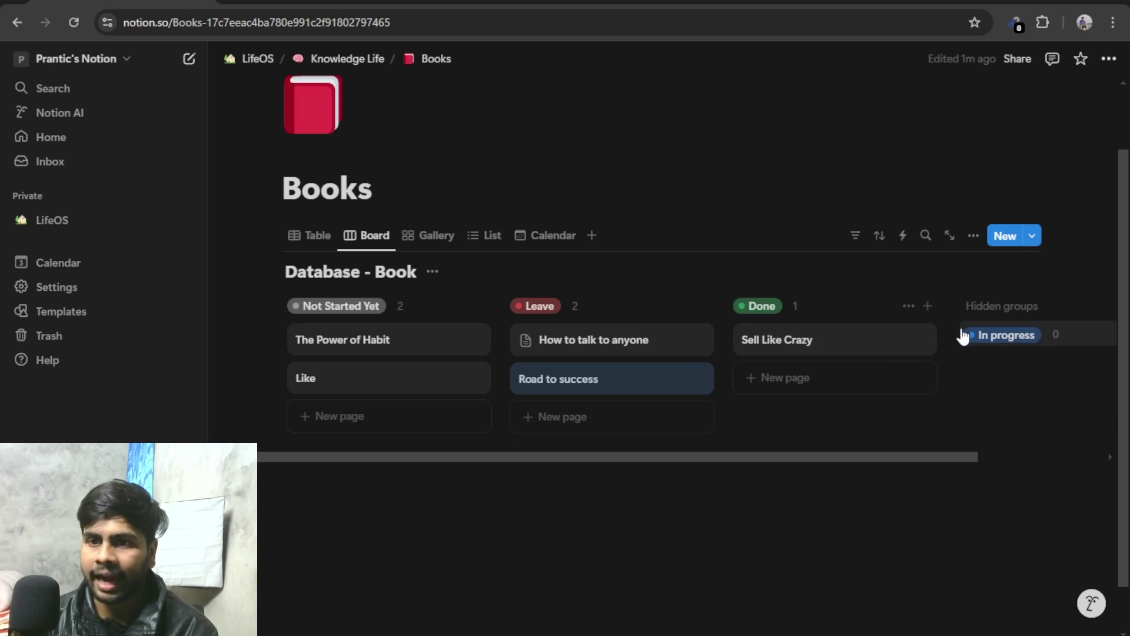
left_click(863, 462)
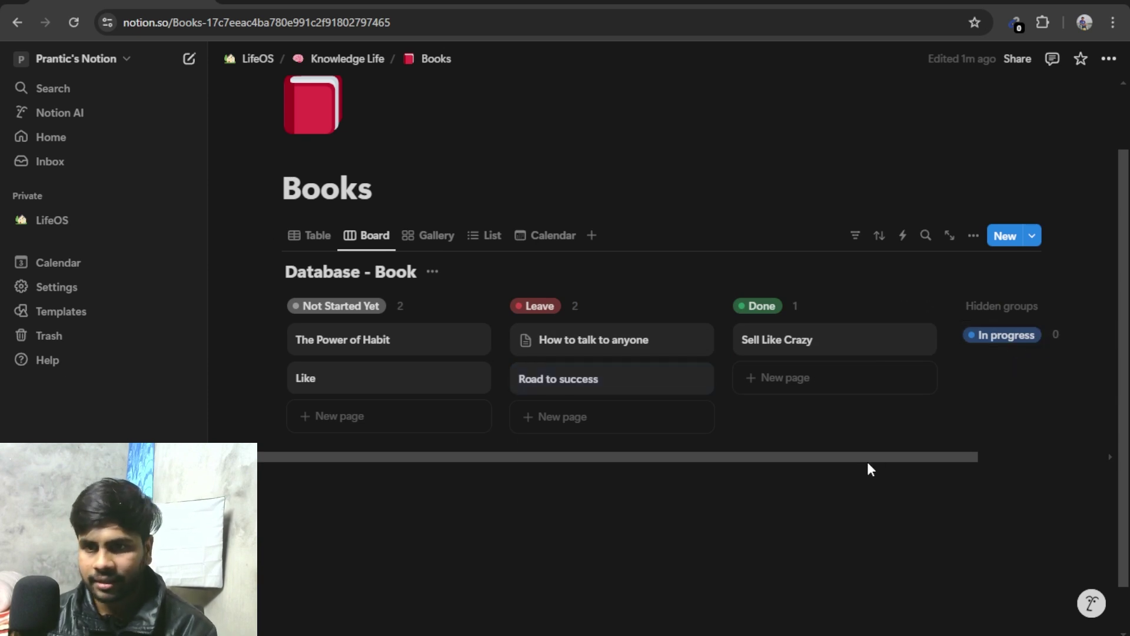
left_click_drag(667, 391, 1016, 345)
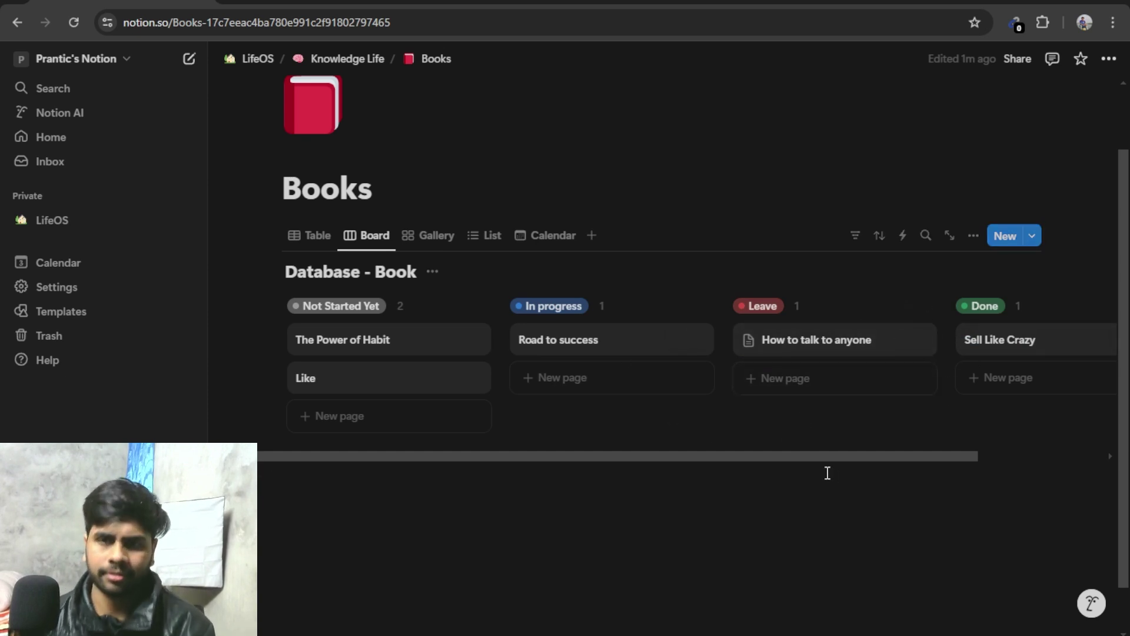
left_click(974, 235)
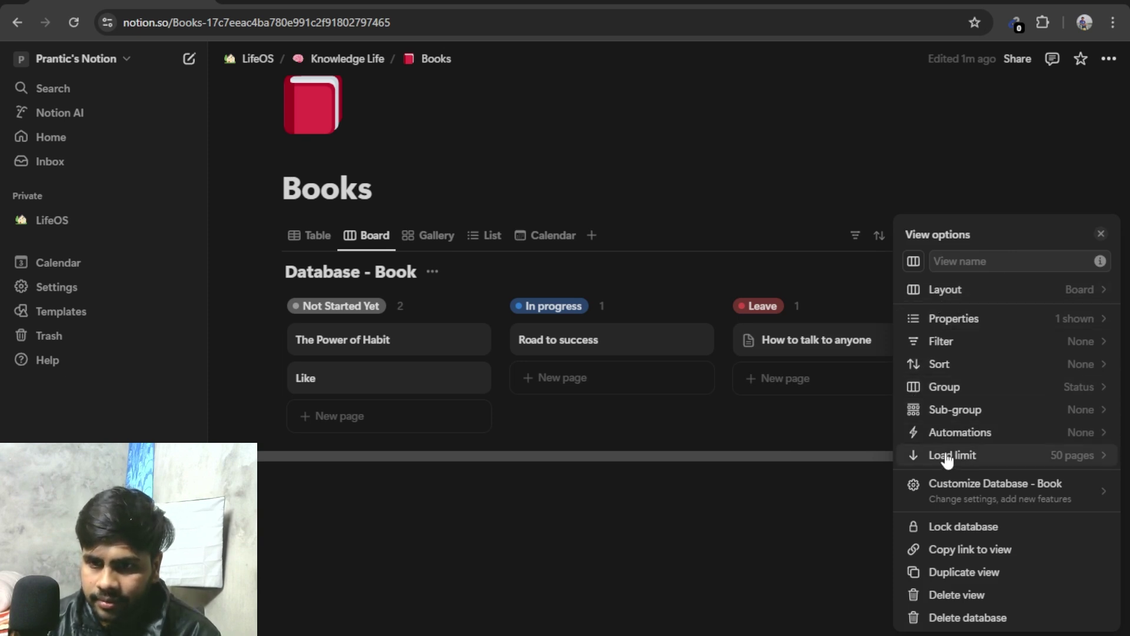
left_click(1038, 396)
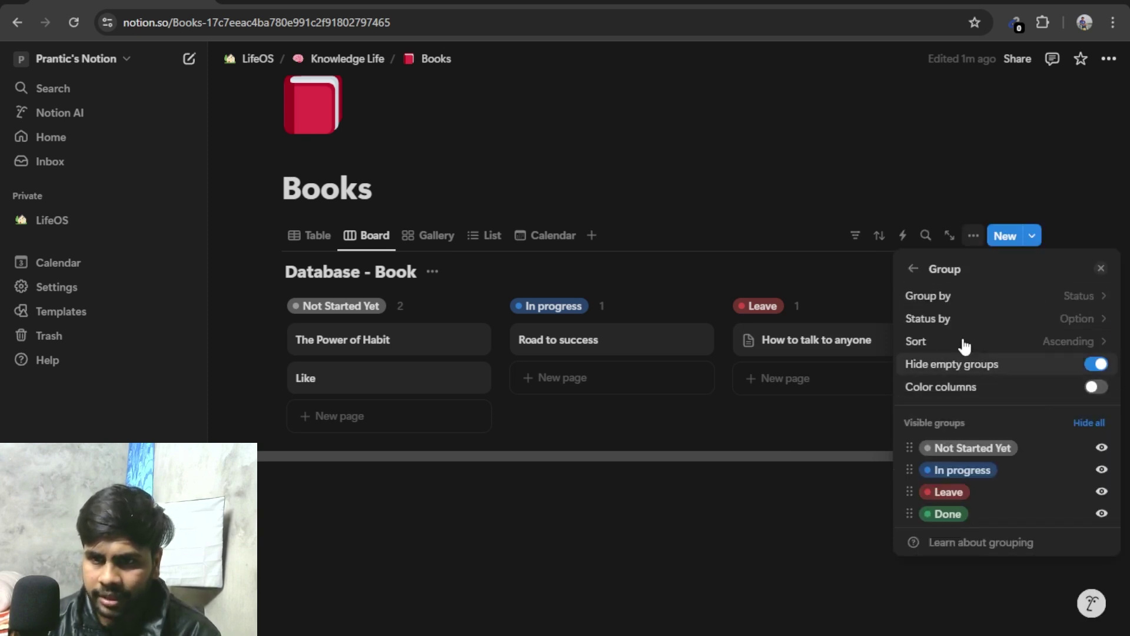
left_click(913, 265)
key("Escape")
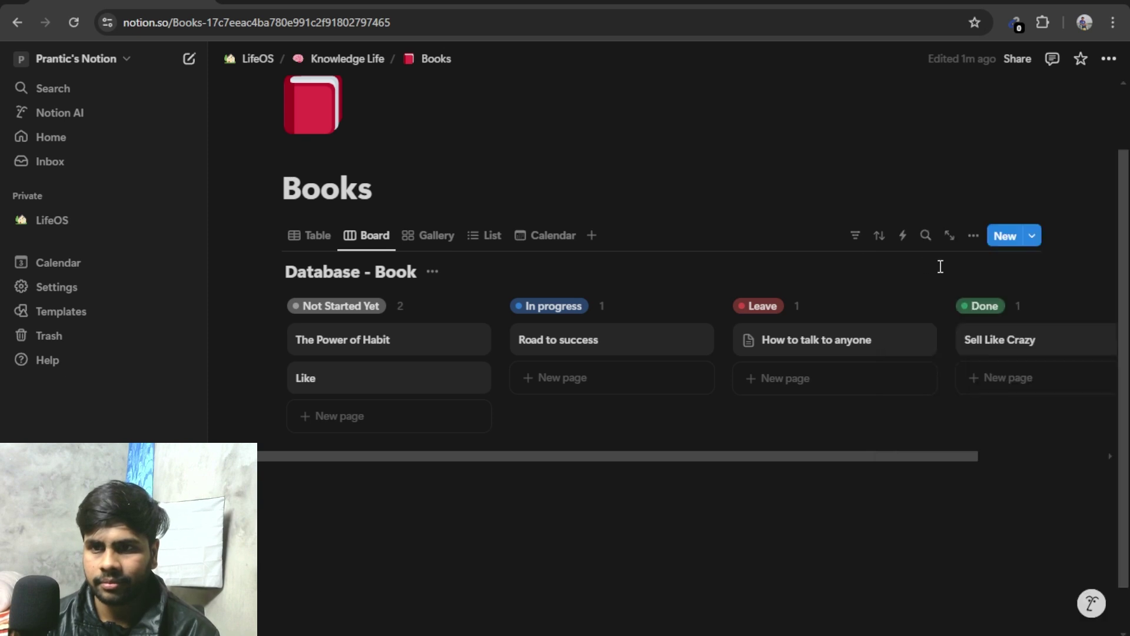
Turn off Hide empty groups in the Board view's grouping settings.
left_click(974, 237)
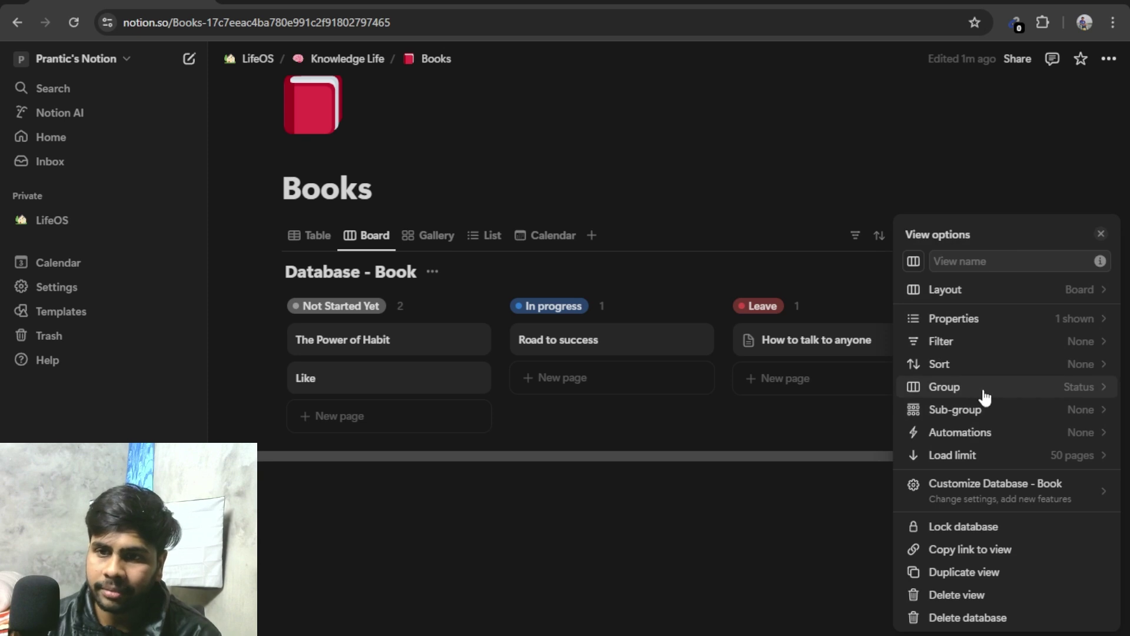
left_click(1079, 388)
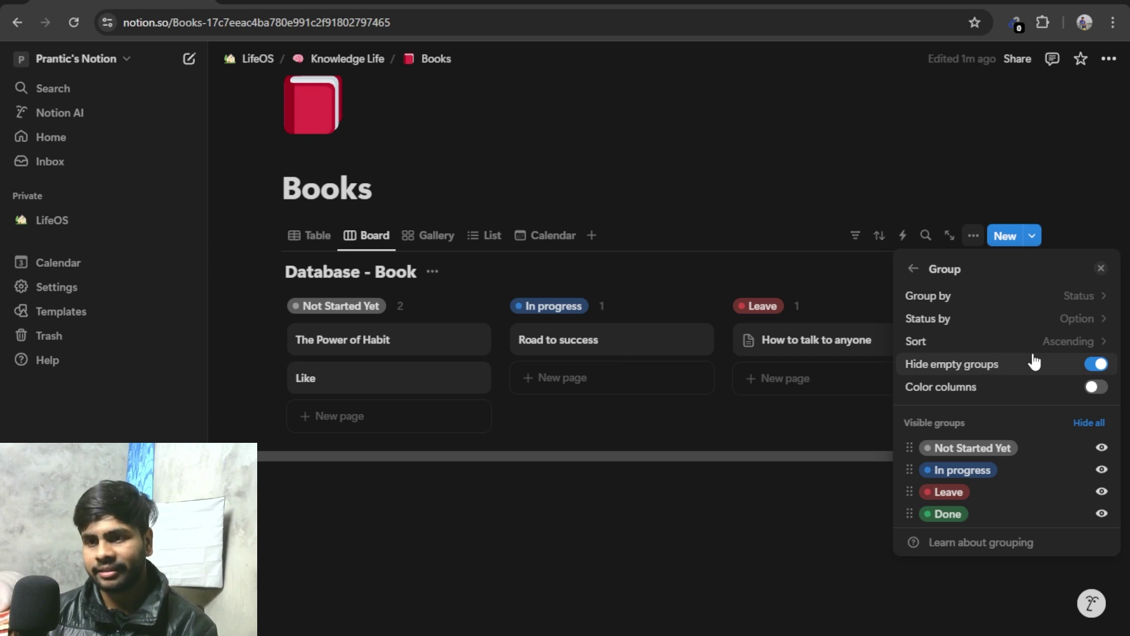
left_click(1099, 364)
left_click(618, 392)
Empty the In progress column by moving "Road to success" to Leave, and return the card to In progress.
left_click_drag(599, 351, 825, 376)
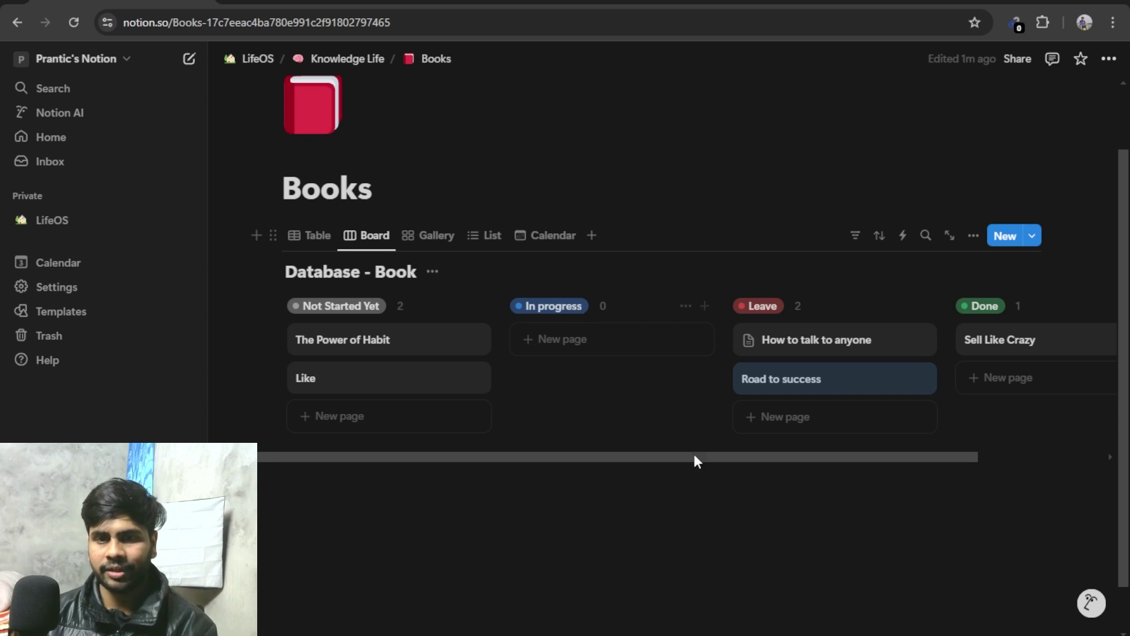
left_click_drag(695, 455, 976, 420)
left_click_drag(1005, 457, 704, 476)
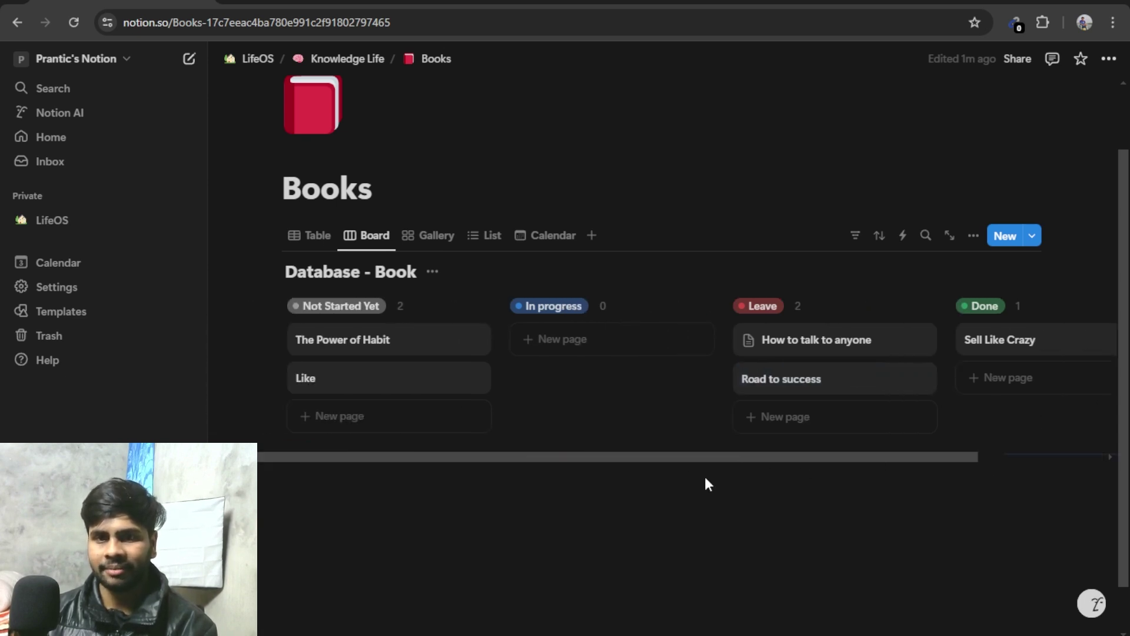
left_click_drag(743, 378, 570, 404)
Move the "Like" and "The Power of Habit" cards to In progress, and return "The Power of Habit" to Not Started Yet.
left_click_drag(426, 390, 648, 372)
left_click_drag(397, 353, 651, 358)
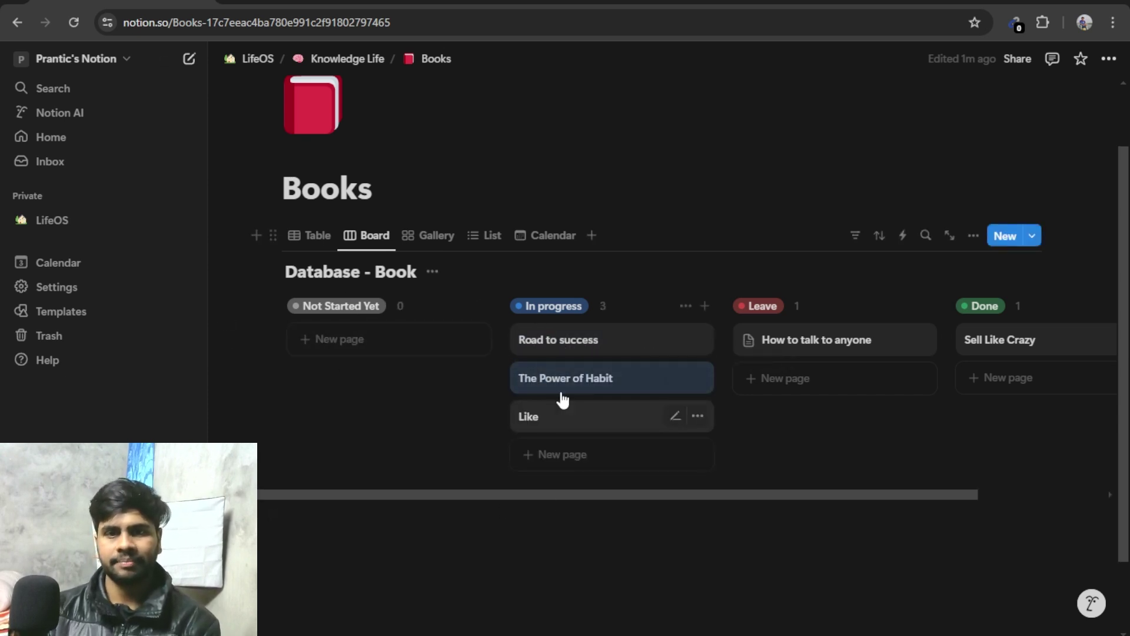
left_click_drag(560, 385, 306, 347)
left_click(579, 468)
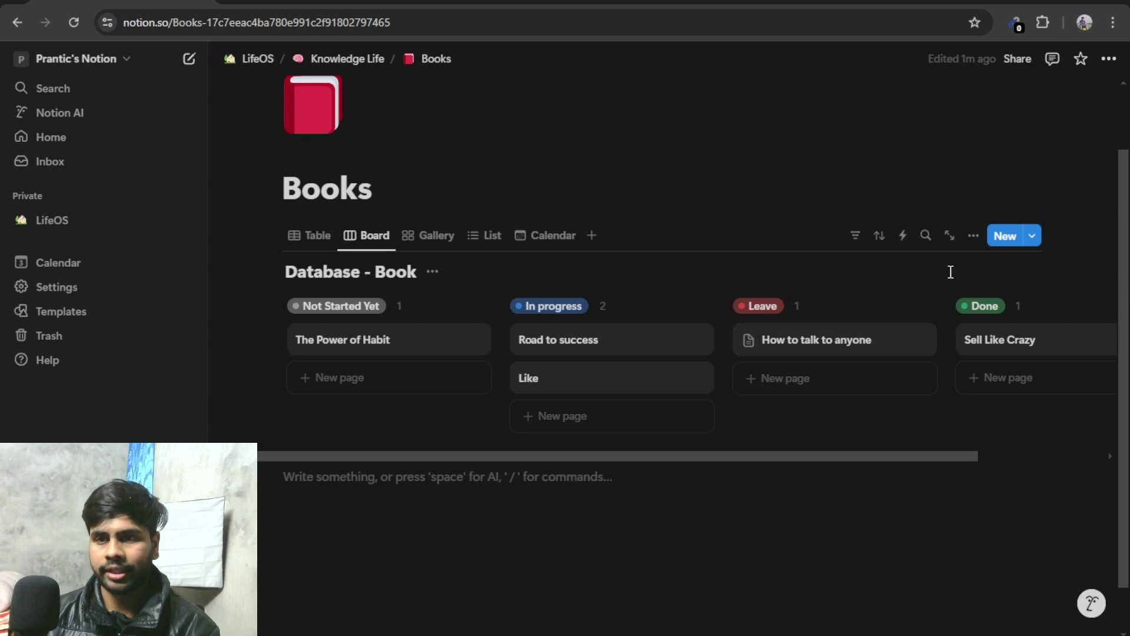
Show the Author, Start Date and End Date properties, in that order, on the Board view's cards.
left_click(973, 236)
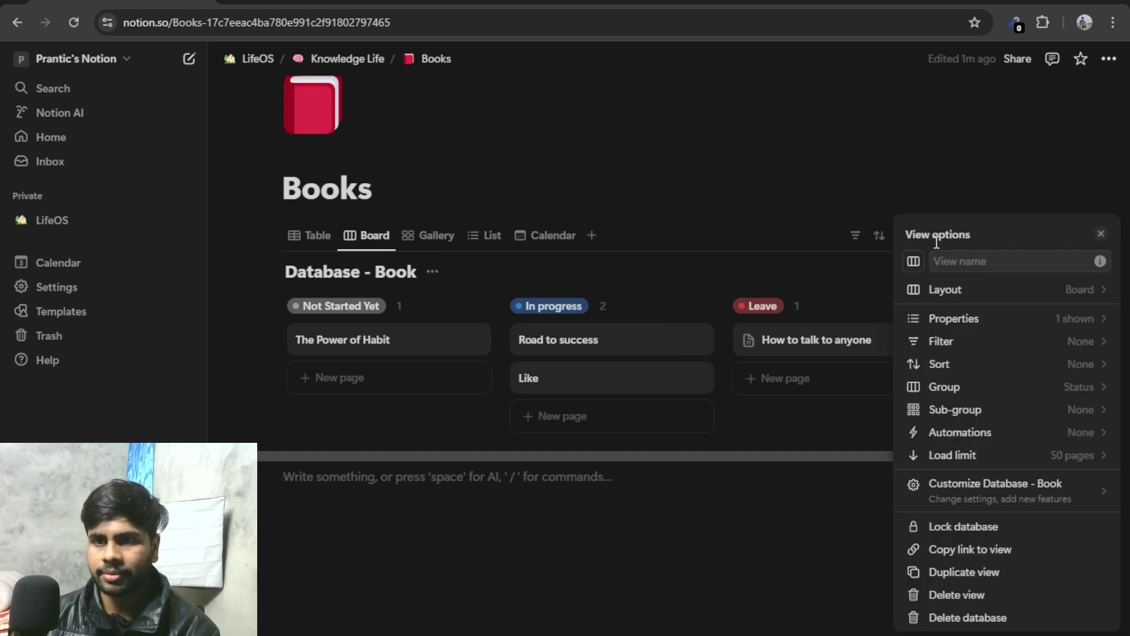
left_click(968, 323)
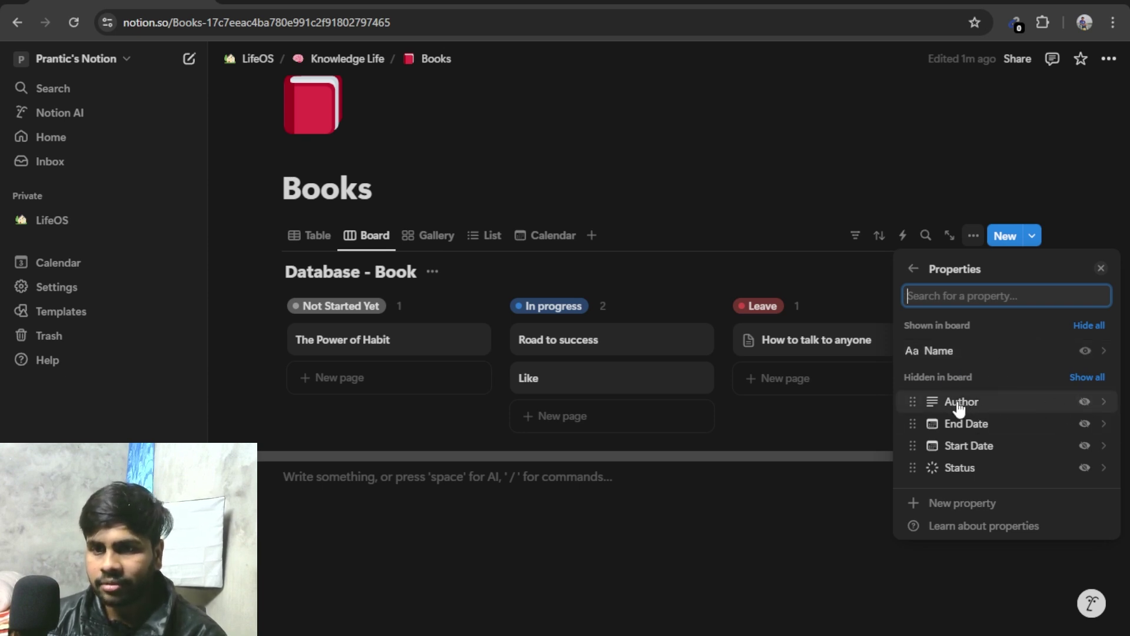
left_click_drag(917, 402, 935, 373)
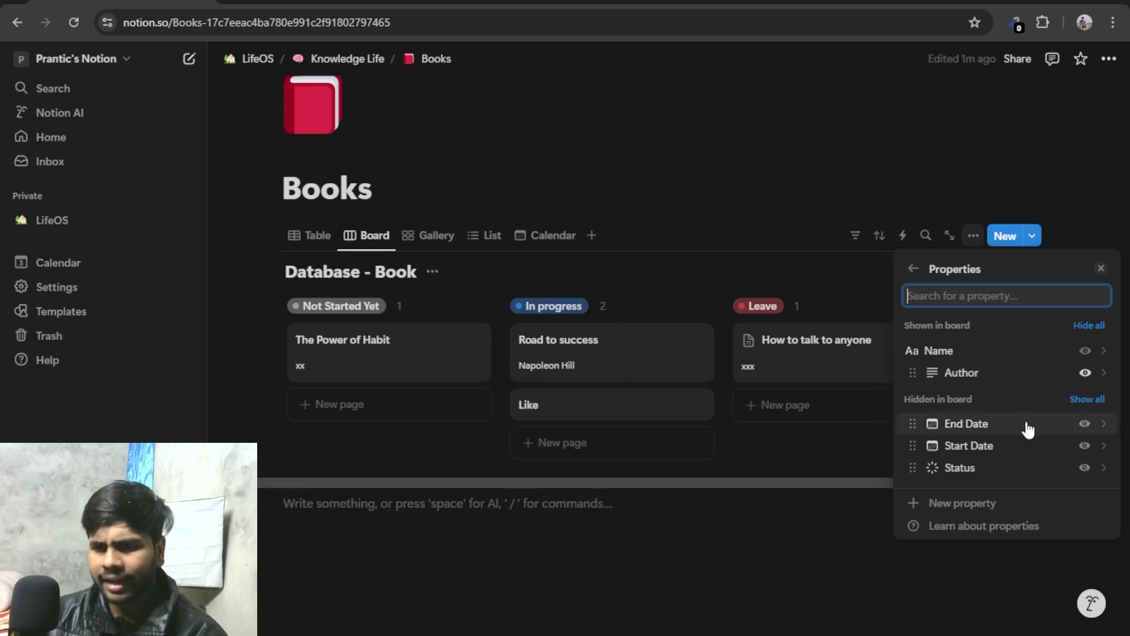
left_click(1086, 426)
left_click(1085, 396)
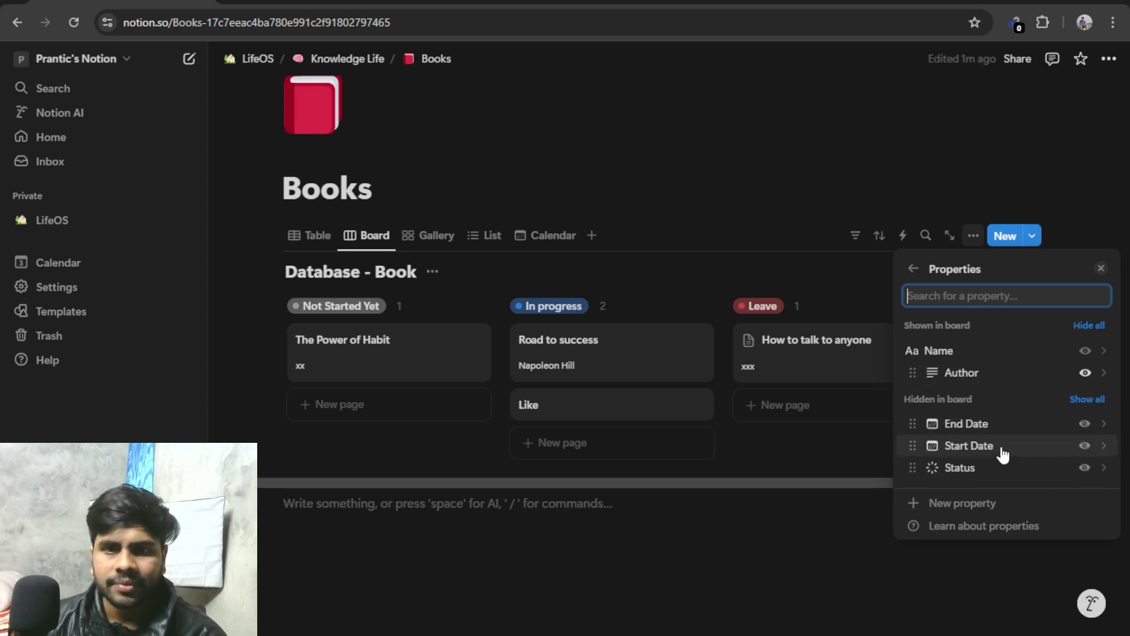
left_click(1085, 446)
left_click(1085, 446)
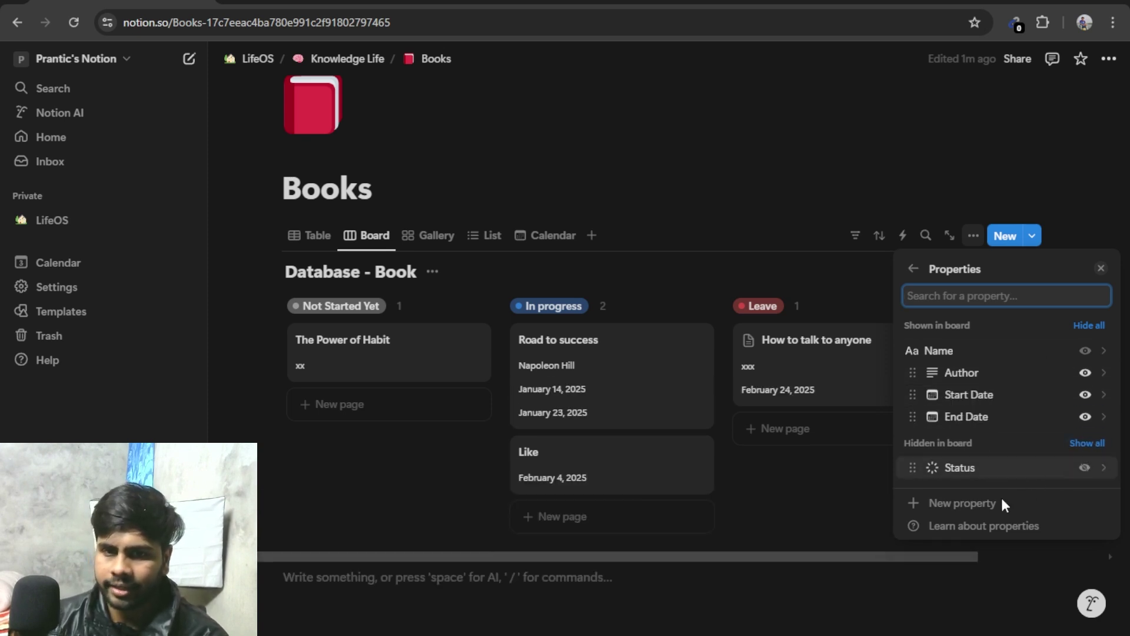
left_click(922, 272)
left_click(855, 288)
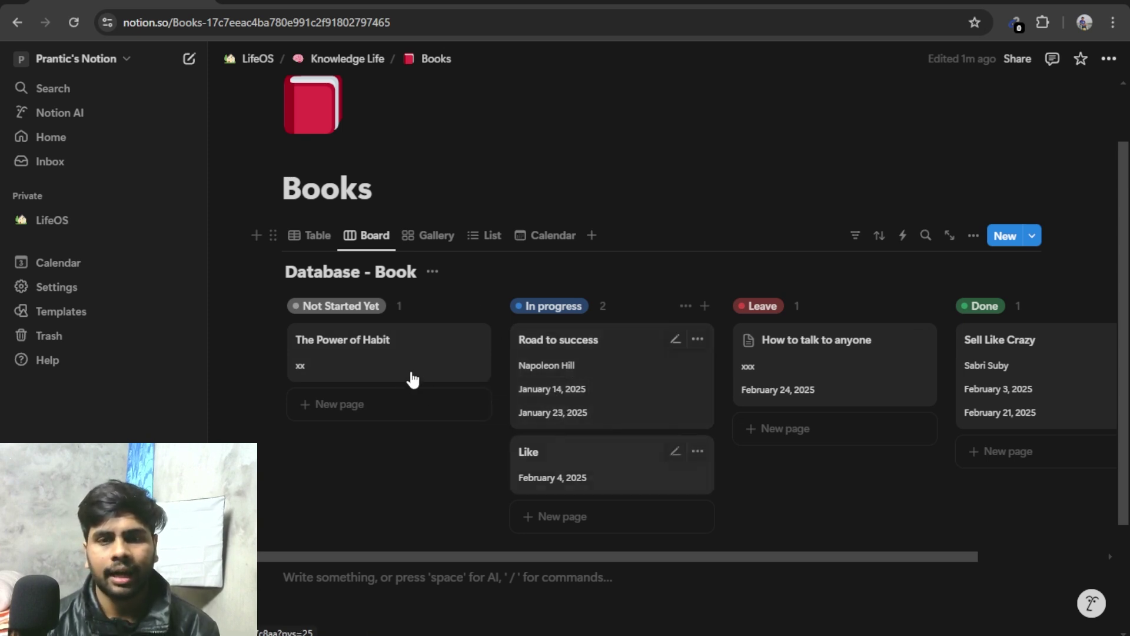
left_click_drag(603, 556, 464, 556)
Show the Author, Start Date and End Date properties on the book cards in the Gallery view.
left_click(431, 236)
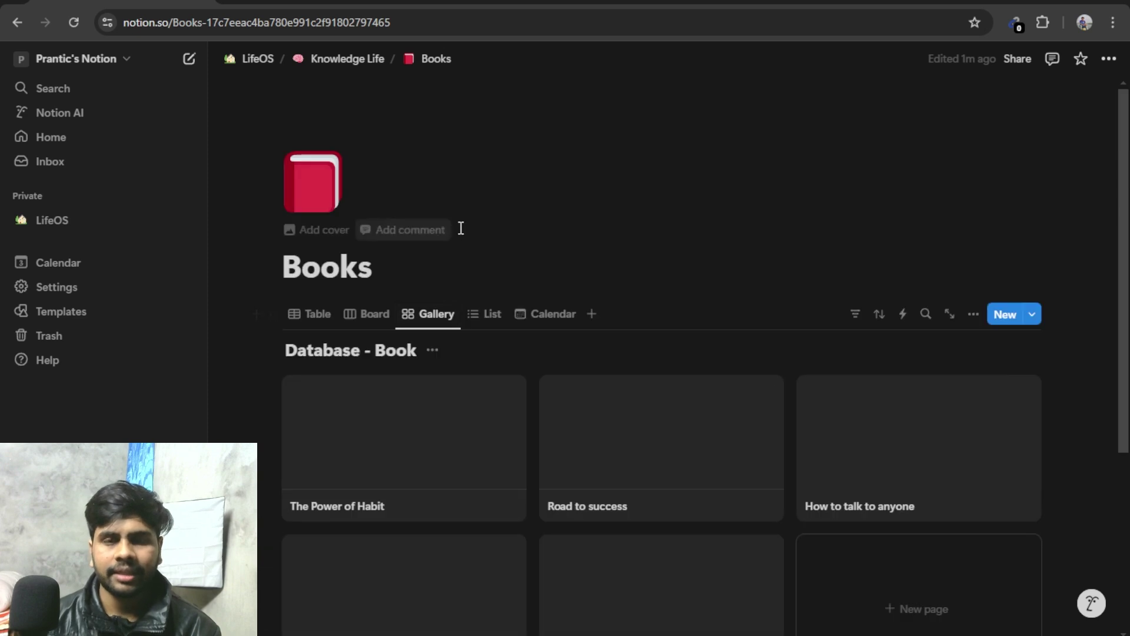
scroll(733, 365, "down", 1)
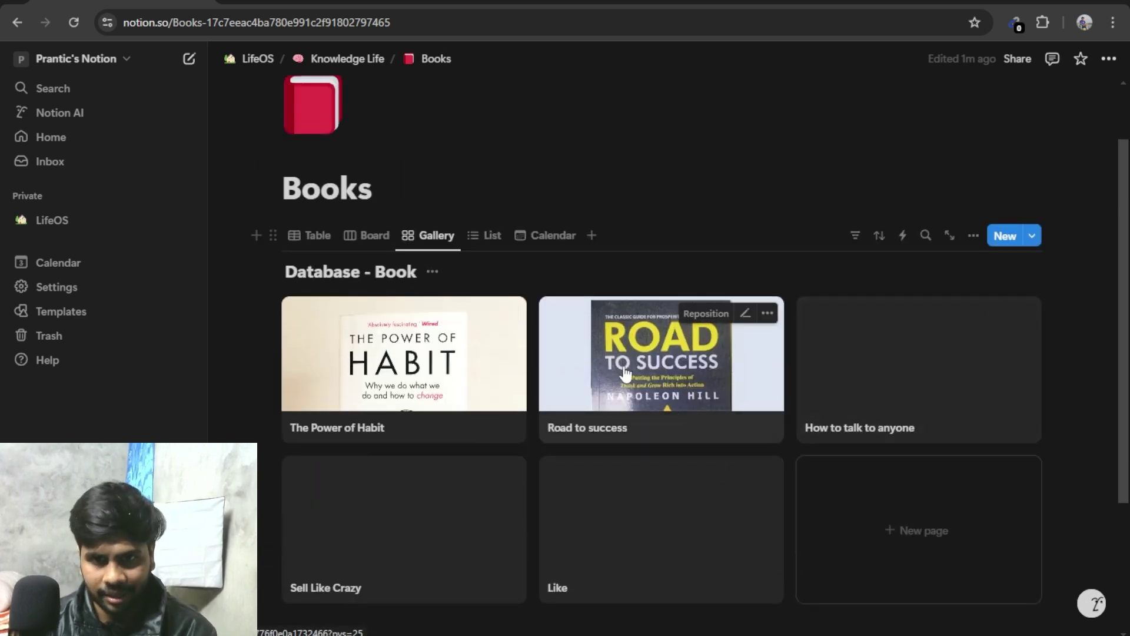
left_click(972, 236)
left_click(1038, 338)
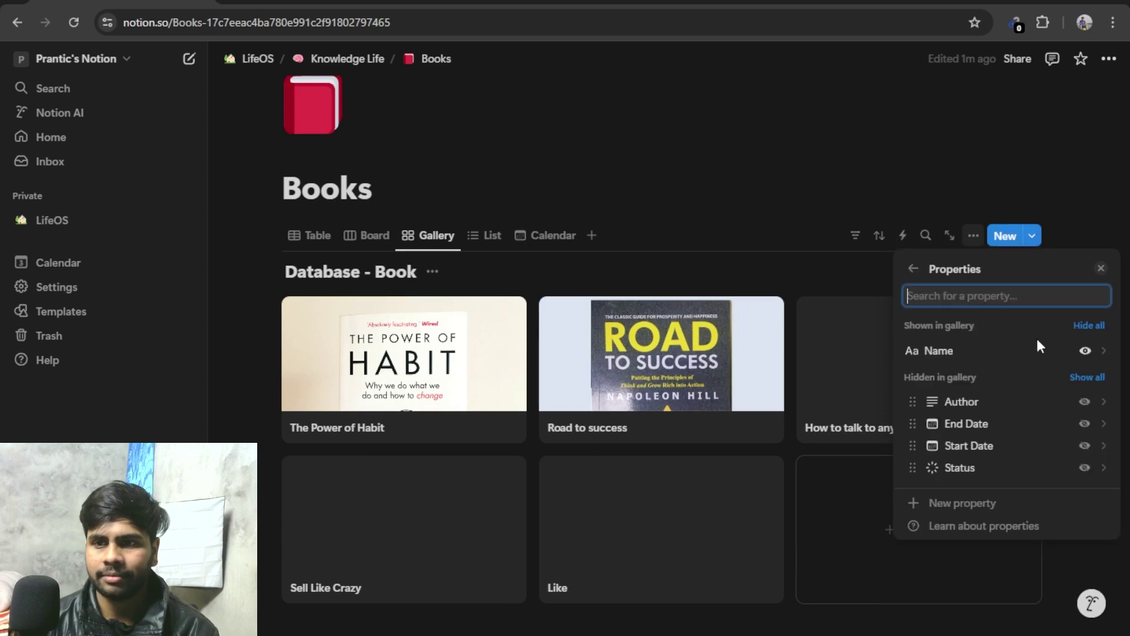
left_click(1085, 401)
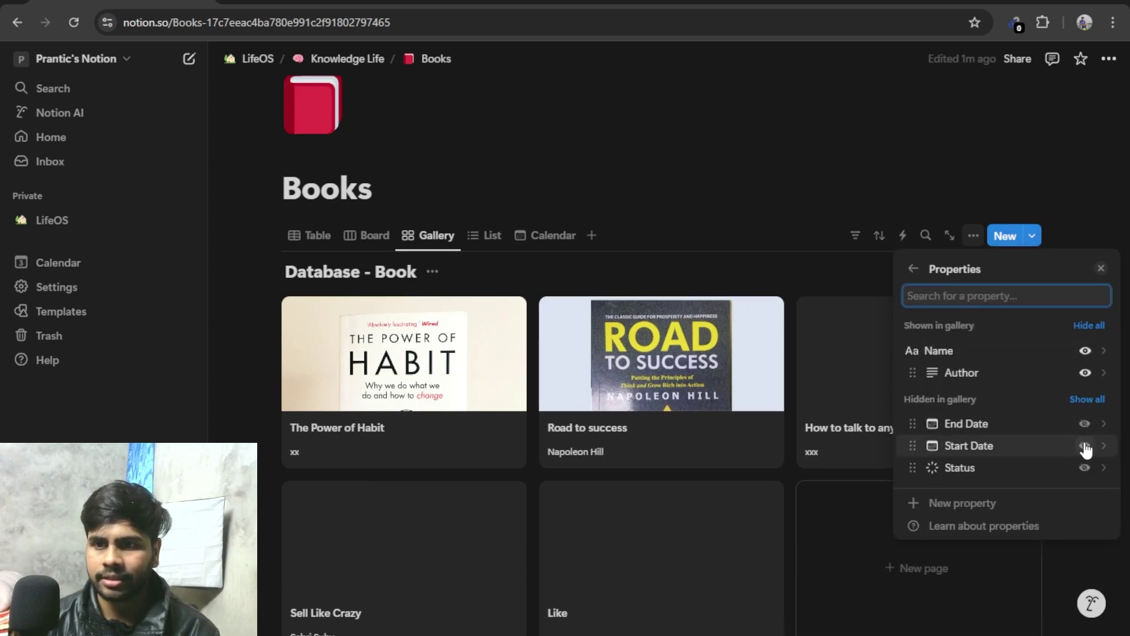
left_click(1085, 446)
left_click(1085, 445)
left_click(691, 538)
scroll(767, 477, "down", 3)
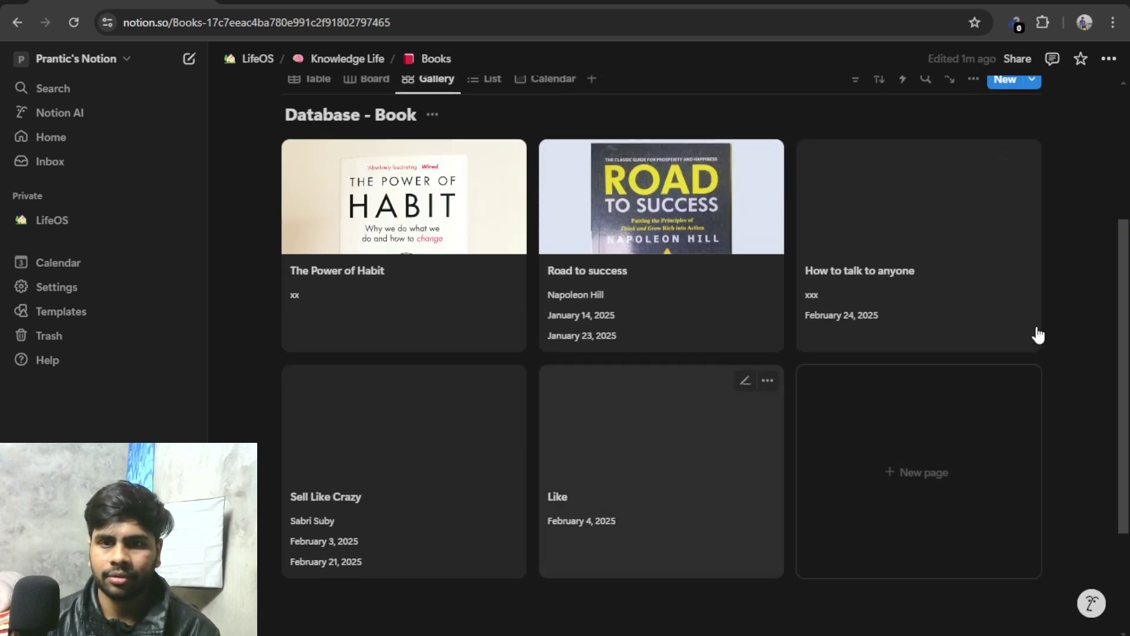
scroll(596, 419, "up", 1)
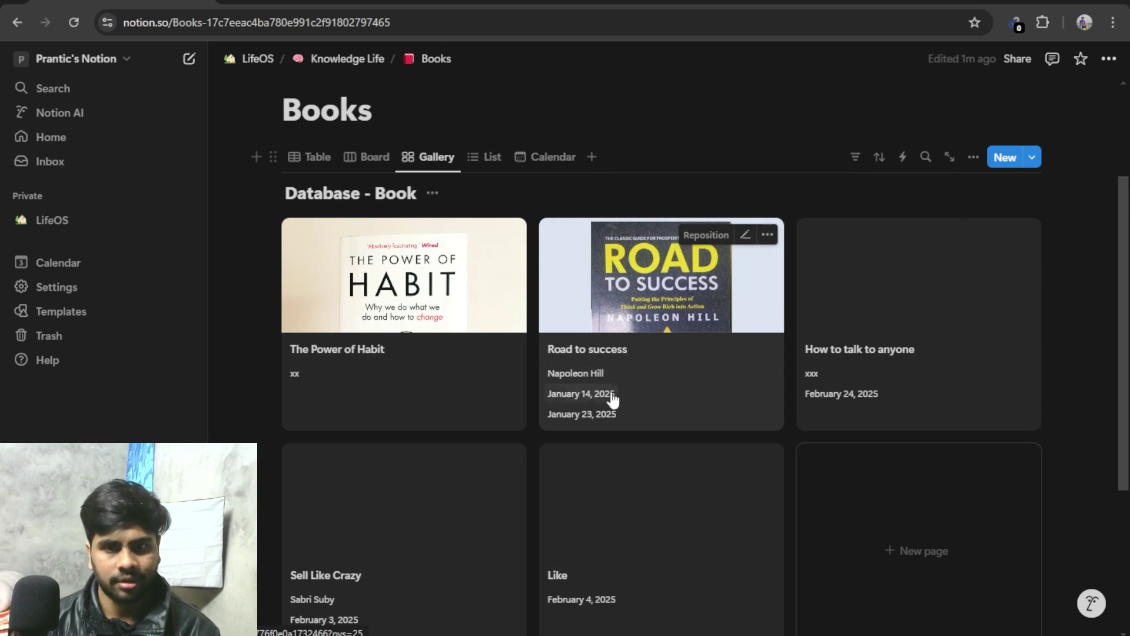
Show Author and End Date in the List view, placing Author before Start Date.
left_click(490, 155)
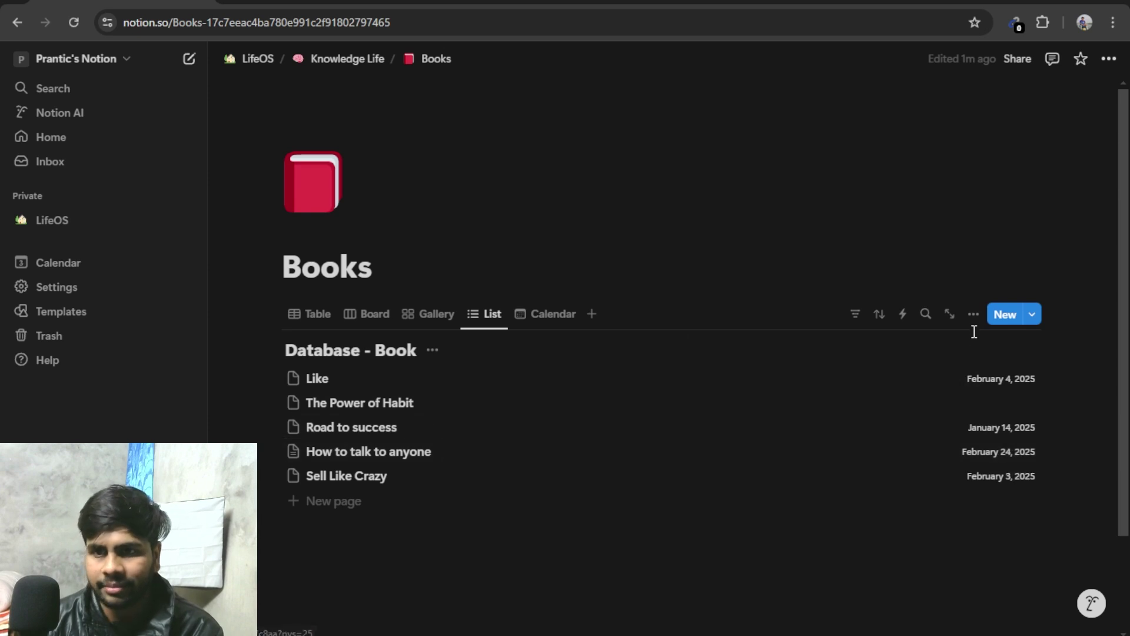
left_click(974, 314)
left_click(1019, 345)
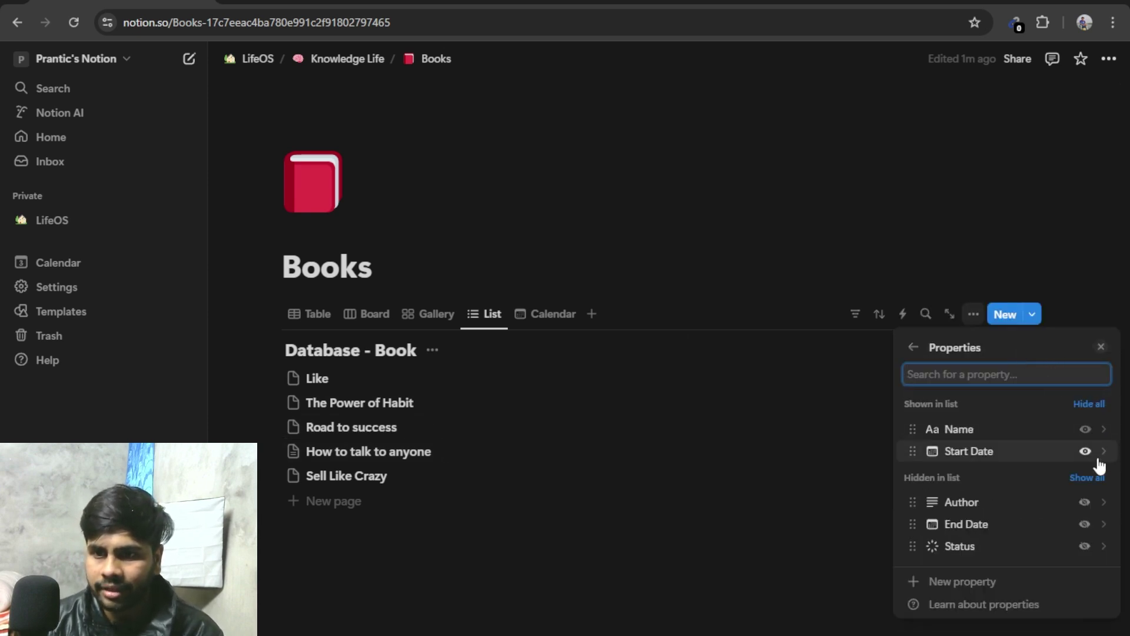
left_click(1085, 502)
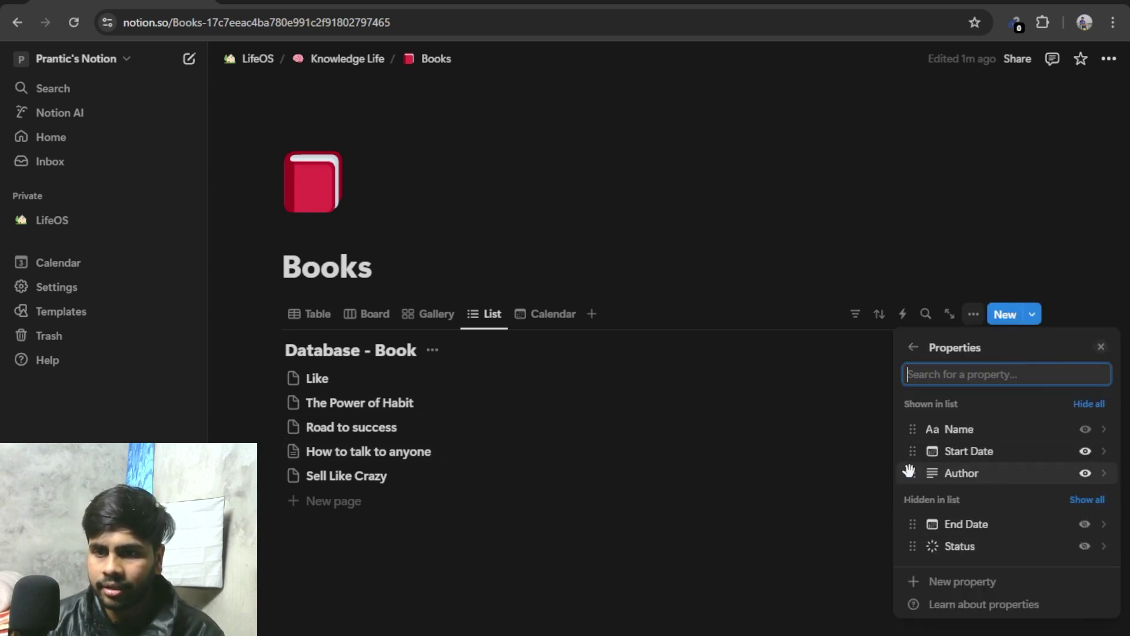
left_click_drag(909, 471, 910, 451)
left_click(1085, 525)
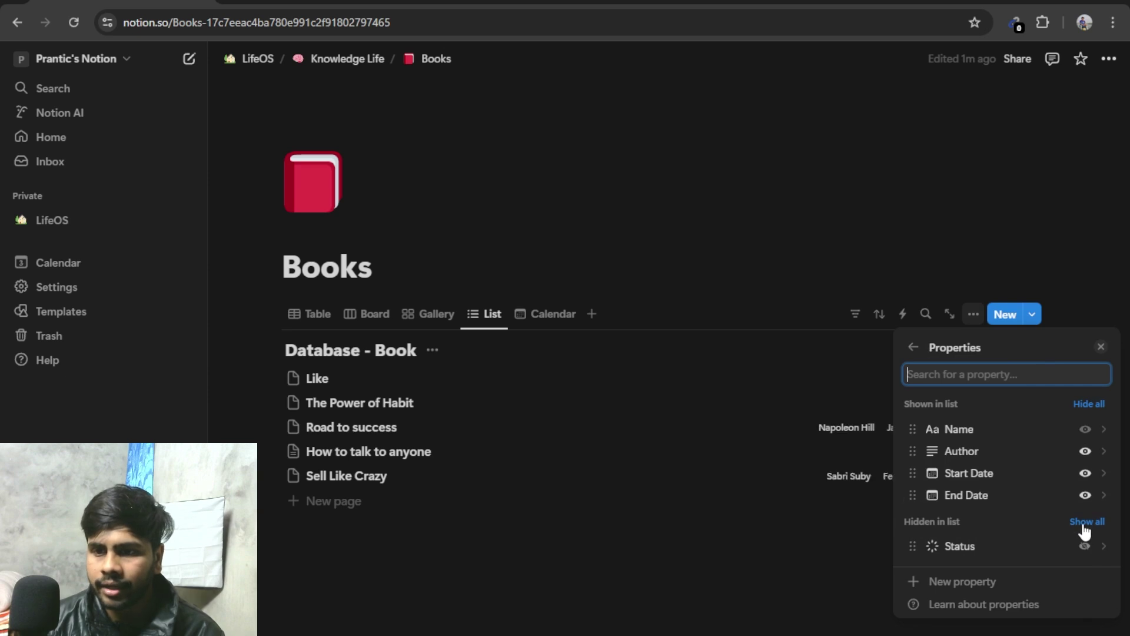
left_click(874, 538)
scroll(908, 557, "down", 2)
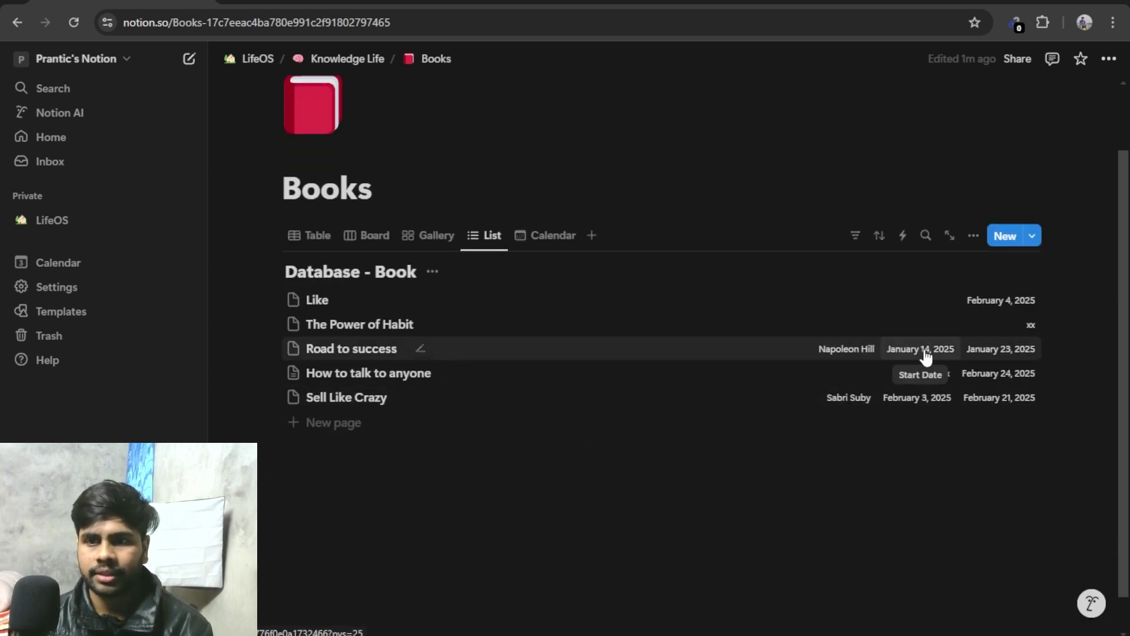
left_click(821, 487)
Show the Author and Status properties on the Calendar view's cards, leaving Start Date hidden.
left_click(569, 236)
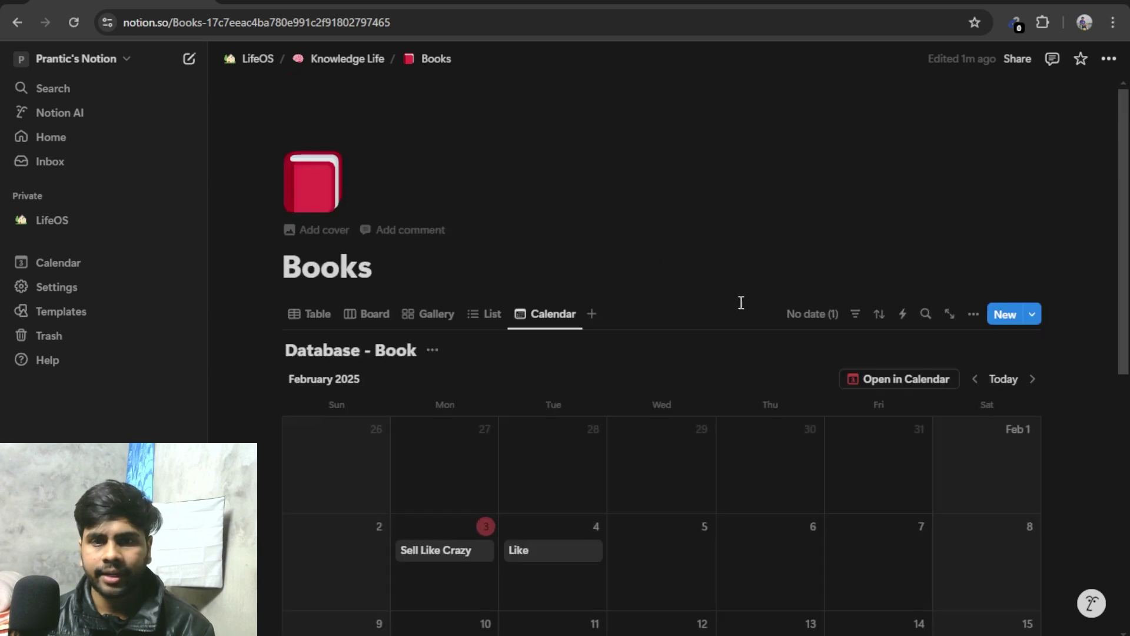
left_click(974, 236)
left_click(992, 361)
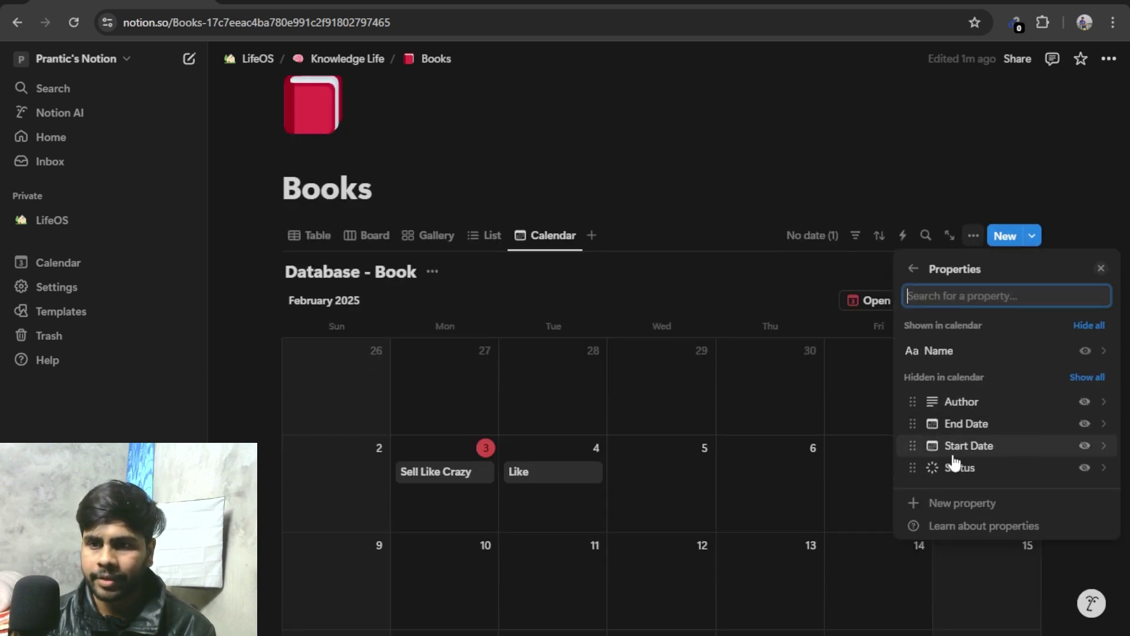
left_click(1085, 403)
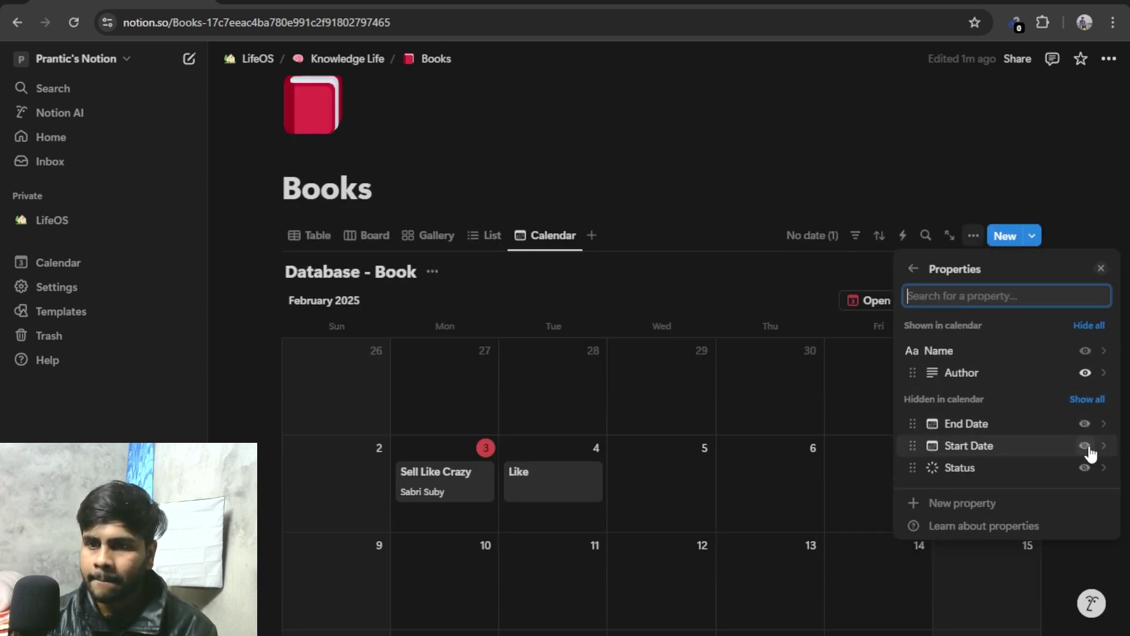
left_click(1086, 448)
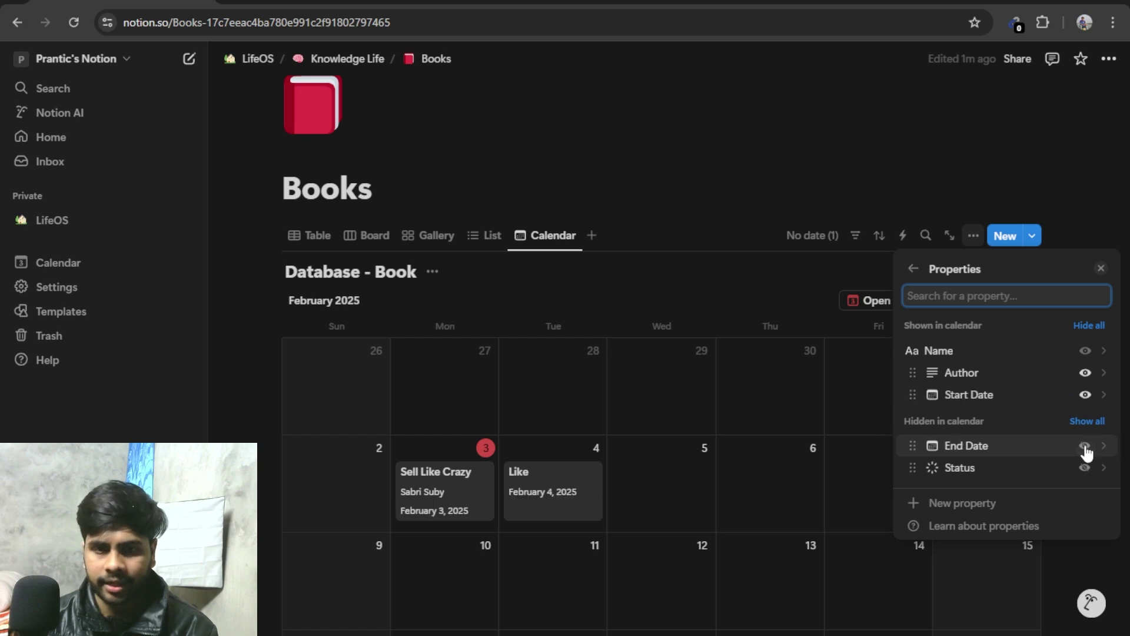
left_click(1086, 397)
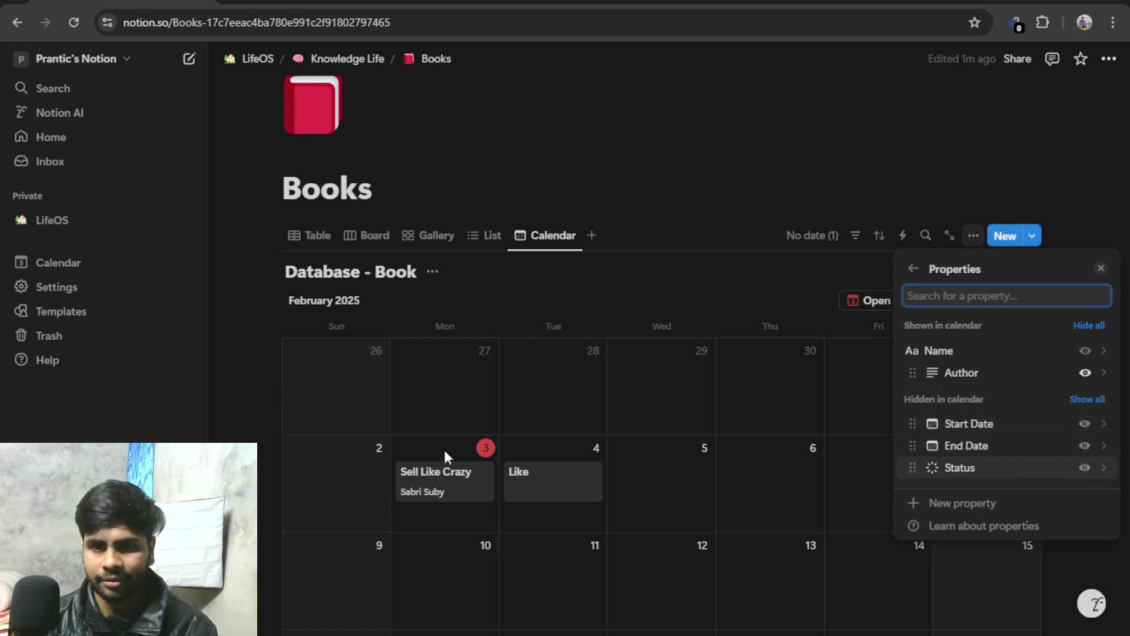
left_click(1085, 469)
left_click(757, 471)
scroll(580, 389, "down", 4)
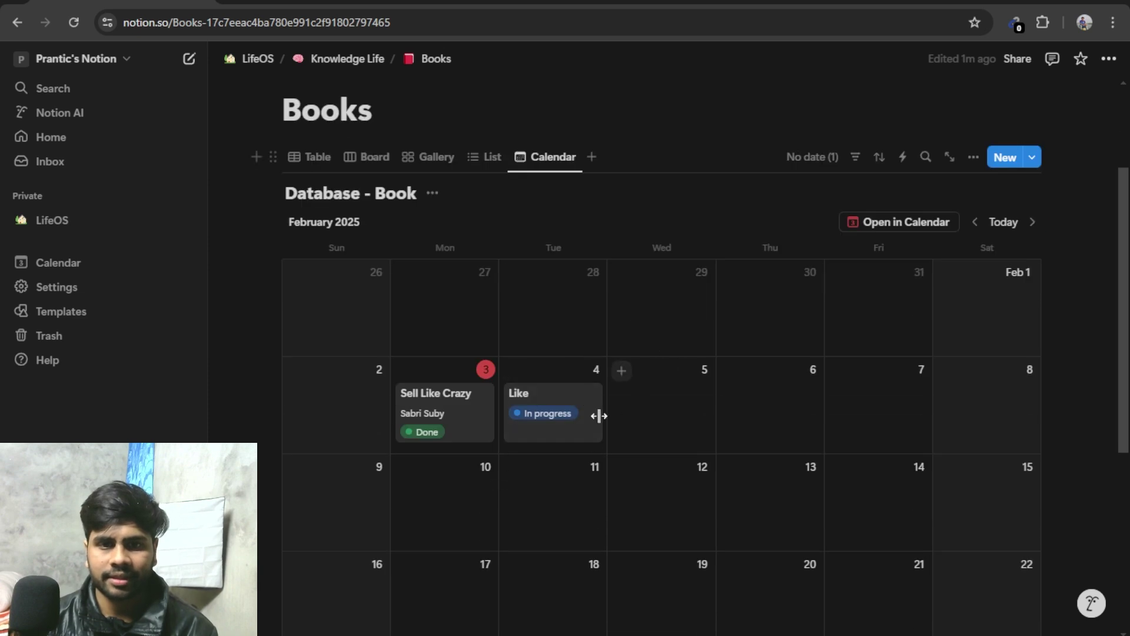
scroll(530, 392, "up", 1)
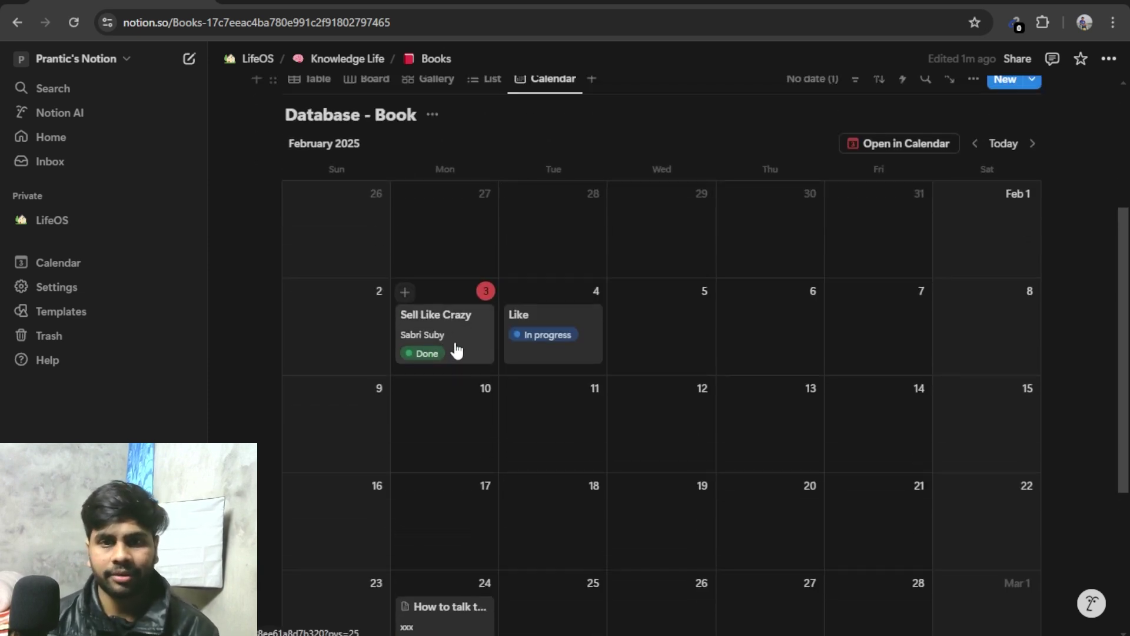
scroll(1004, 316, "up", 3)
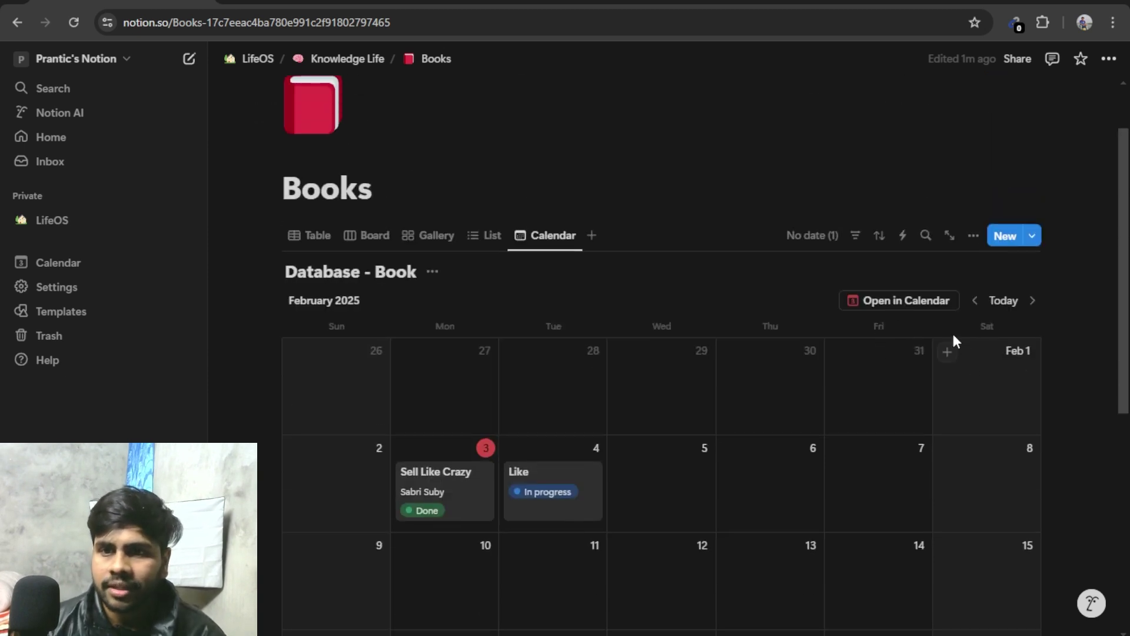
Review the Calendar view's layout settings, trying page title wrapping on and off again.
left_click(973, 235)
left_click(1019, 328)
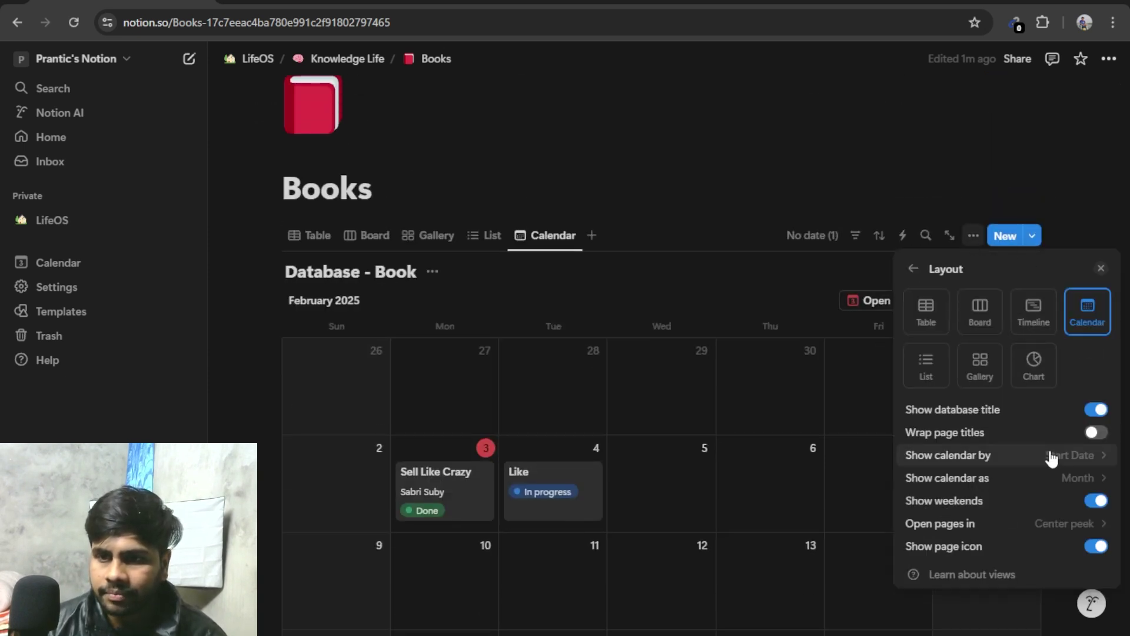
left_click(1096, 435)
left_click(1096, 434)
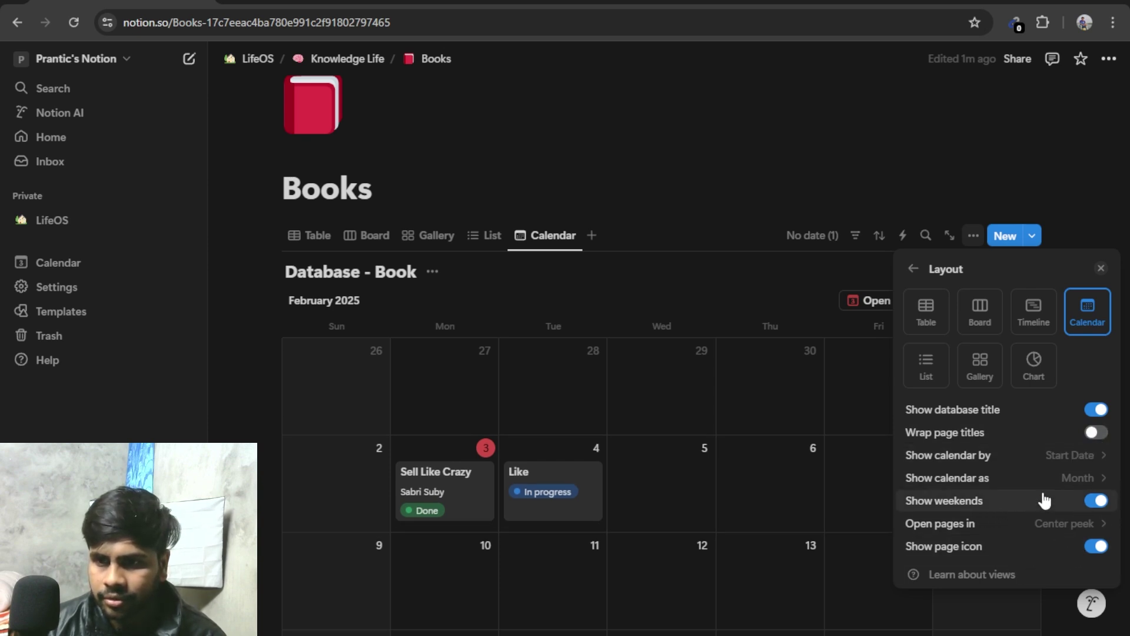
left_click(756, 459)
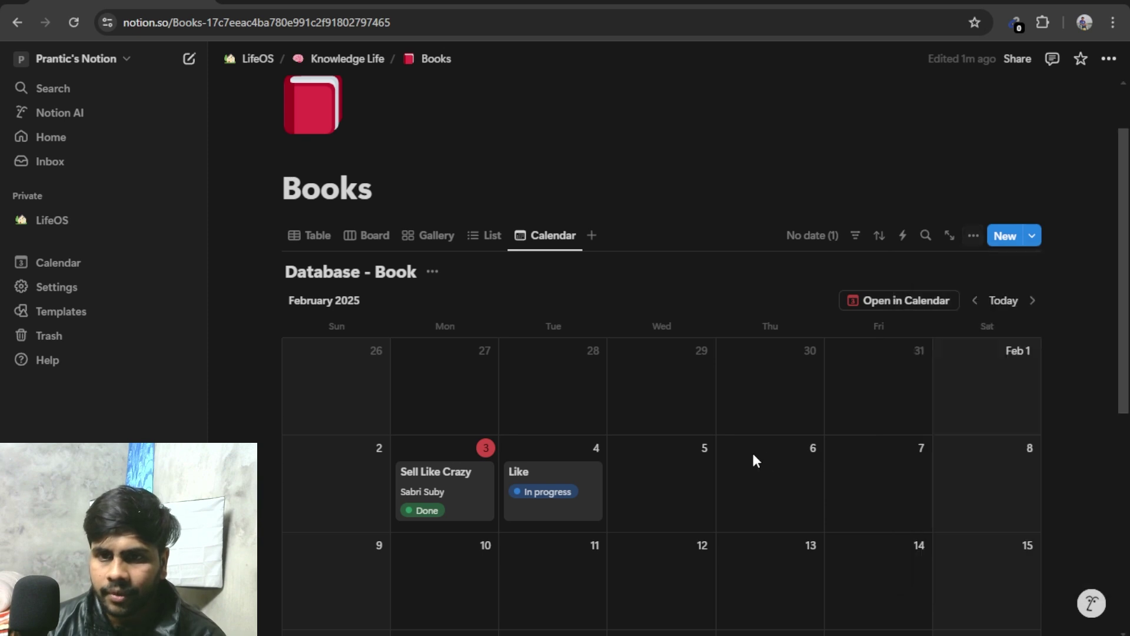
scroll(551, 239, "down", 2)
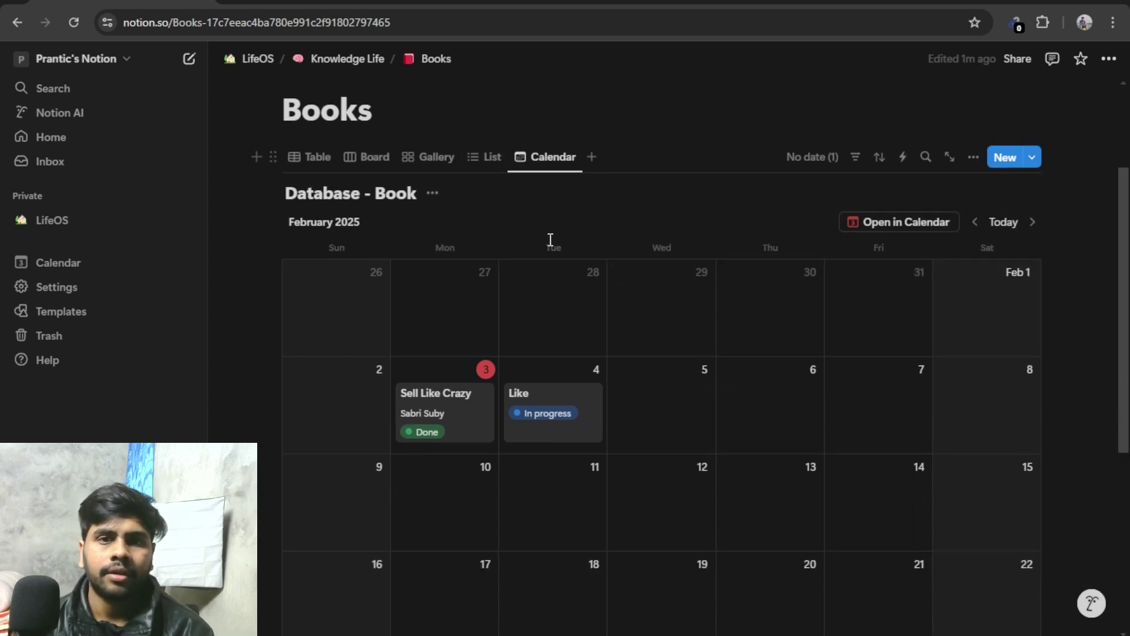
Review the Board view's grouping settings without changing them.
left_click(349, 165)
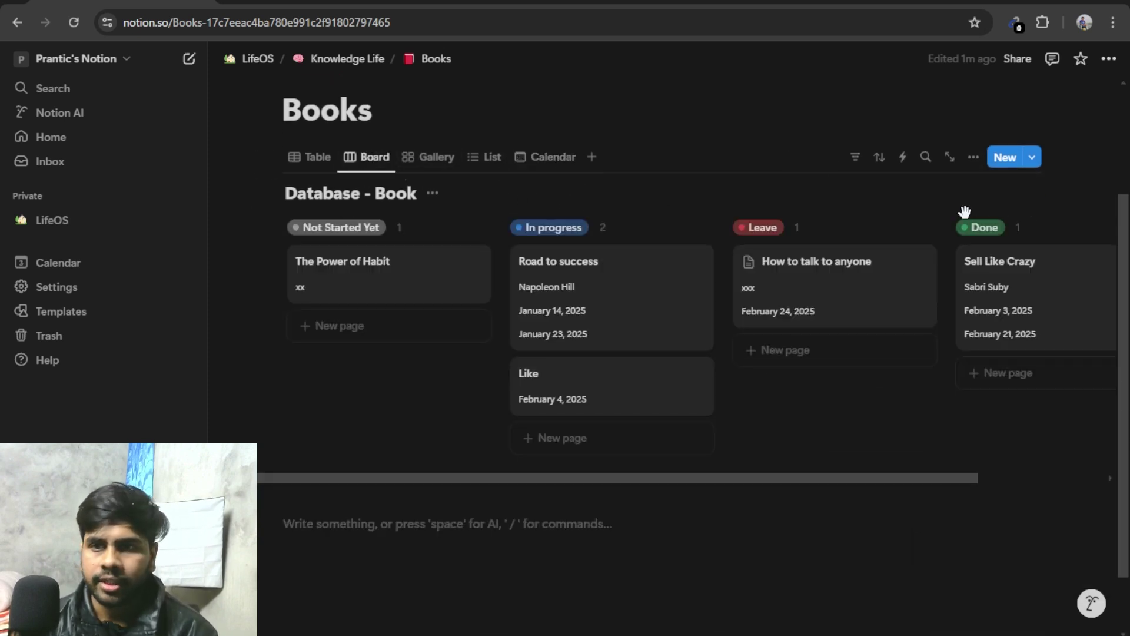
left_click(973, 159)
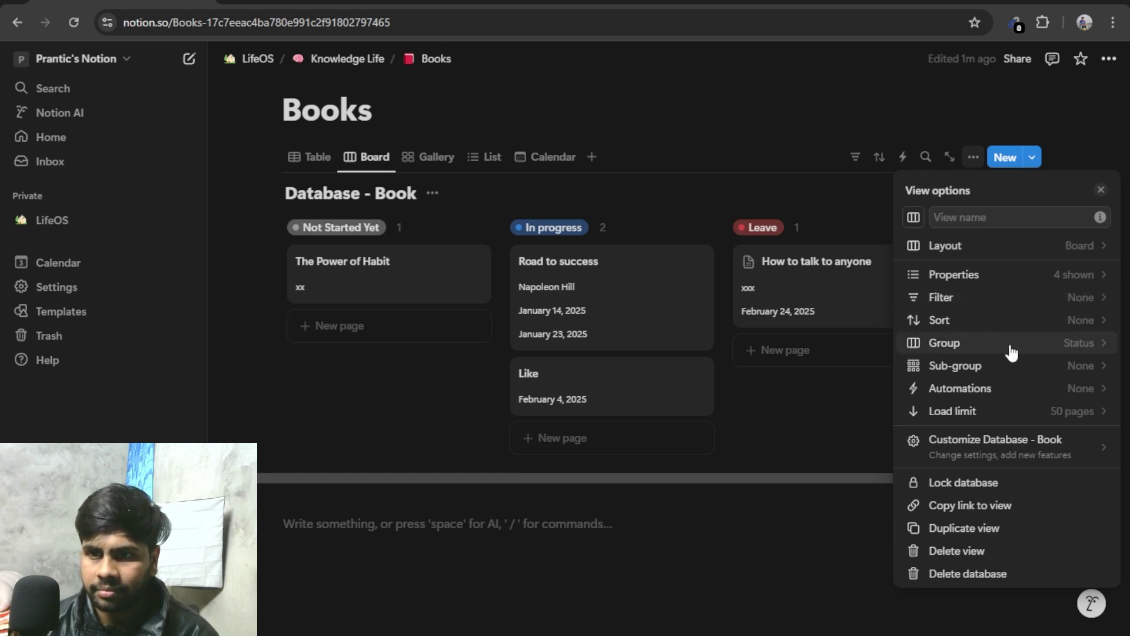
left_click(1034, 352)
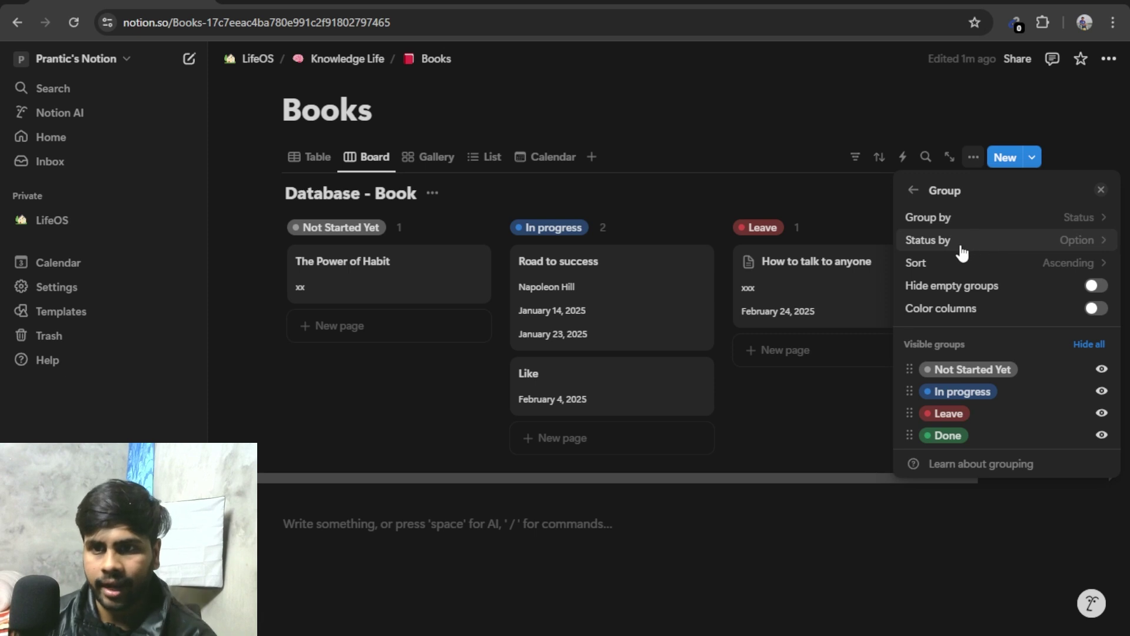
left_click(762, 468)
Return to the Table view and look at the Status options of the "Sell Like Crazy" row.
left_click(309, 156)
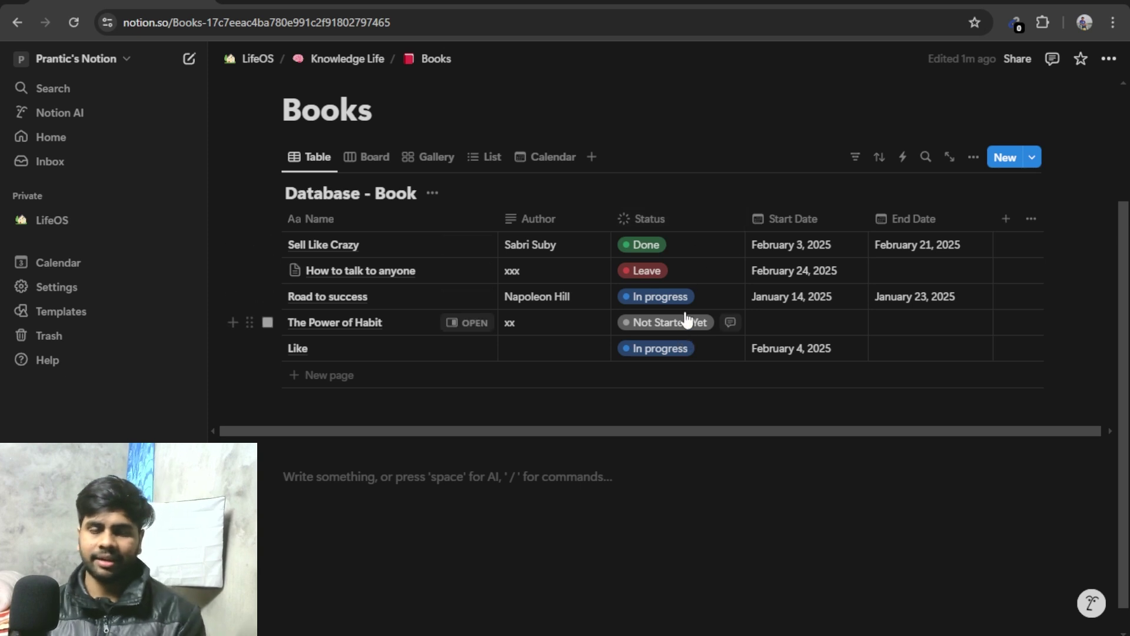
left_click(690, 242)
left_click(553, 421)
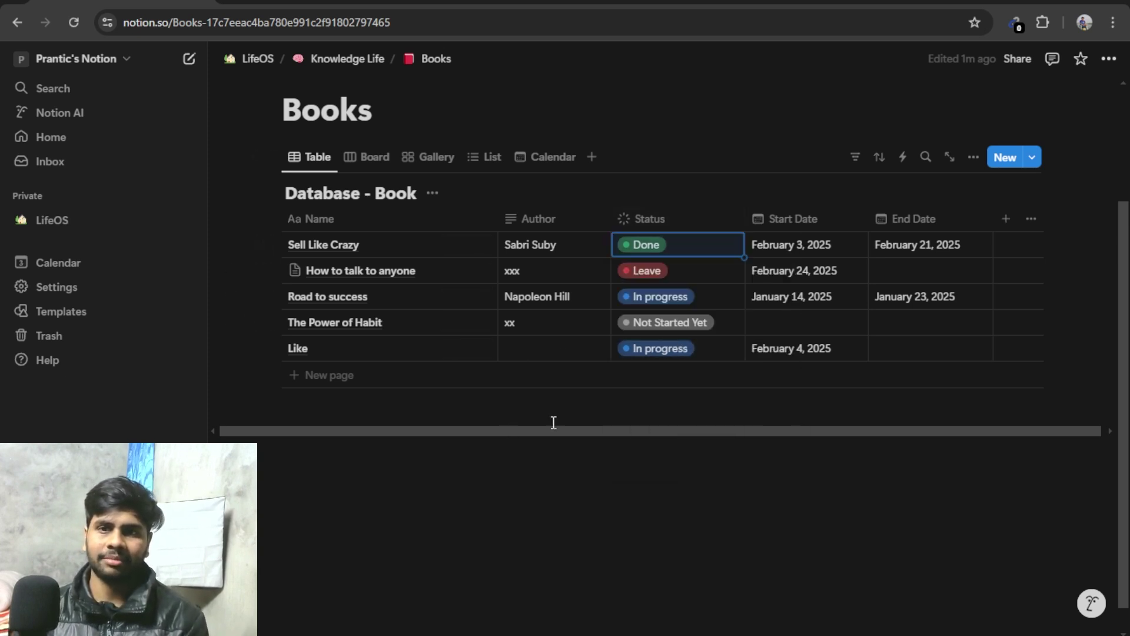
Add the suggested Genre property to the book table and check its first cell and column options.
left_click(1006, 219)
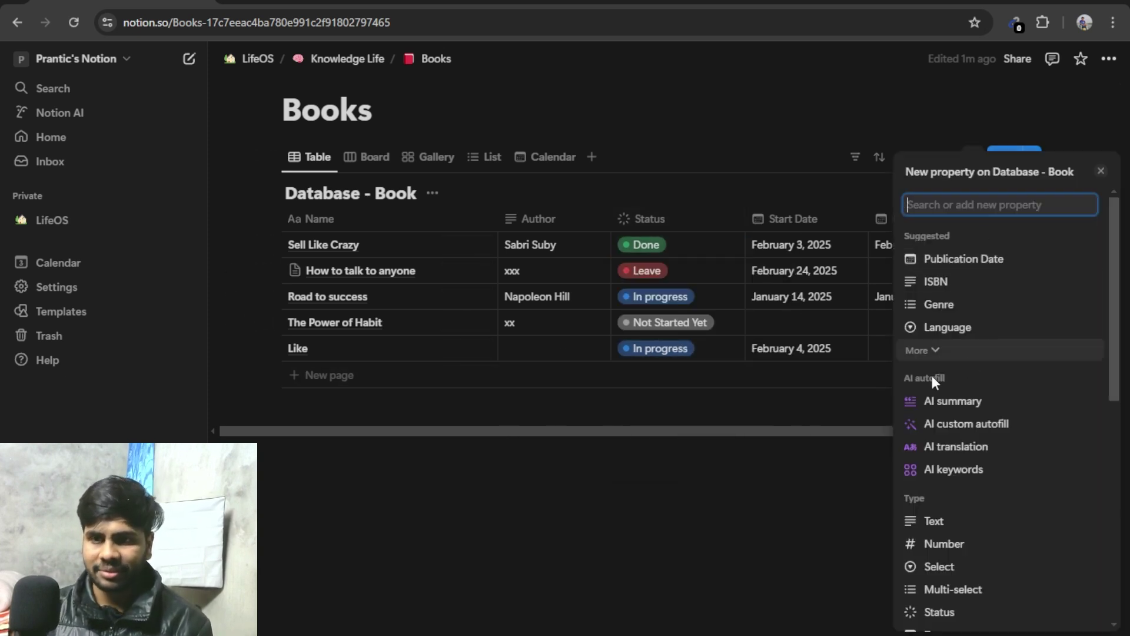
left_click(935, 350)
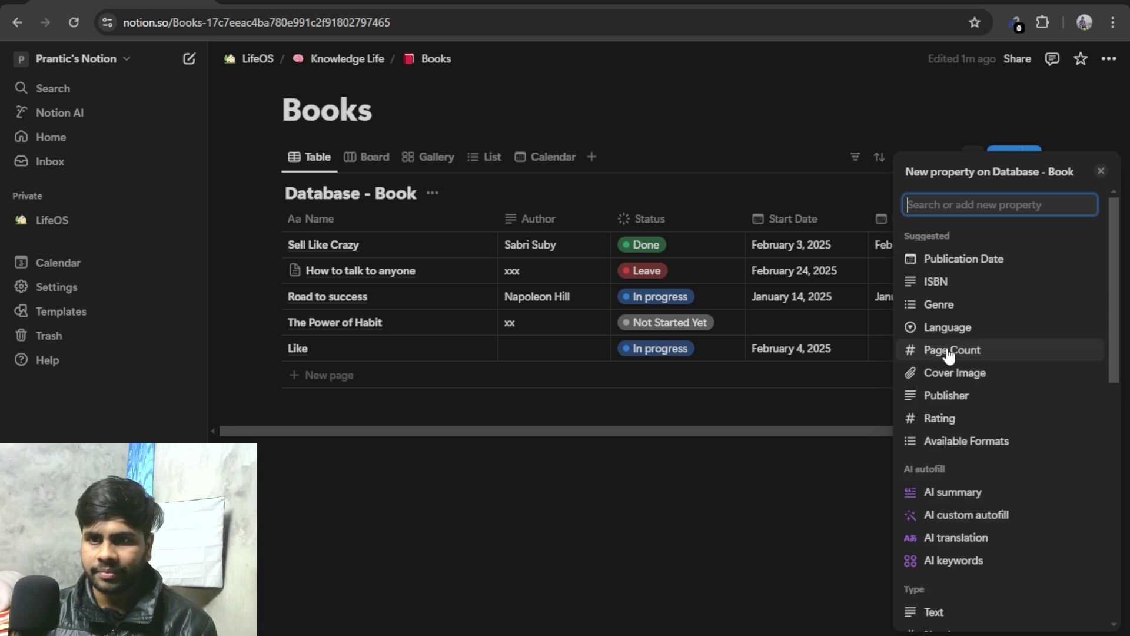
left_click(945, 305)
left_click(870, 331)
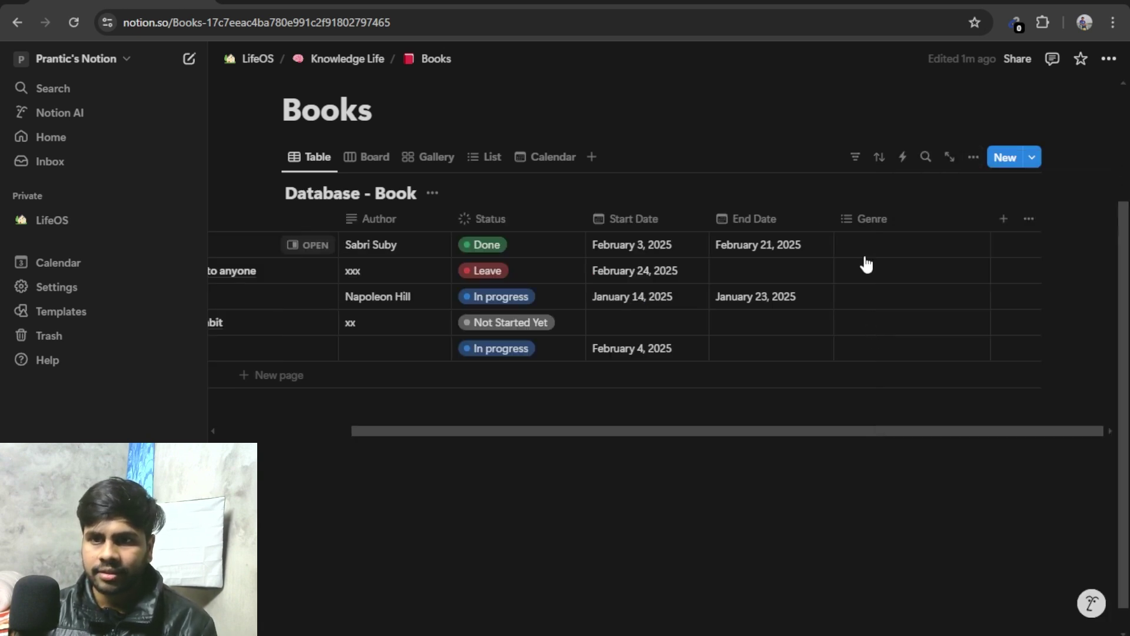
left_click(886, 243)
key("Escape")
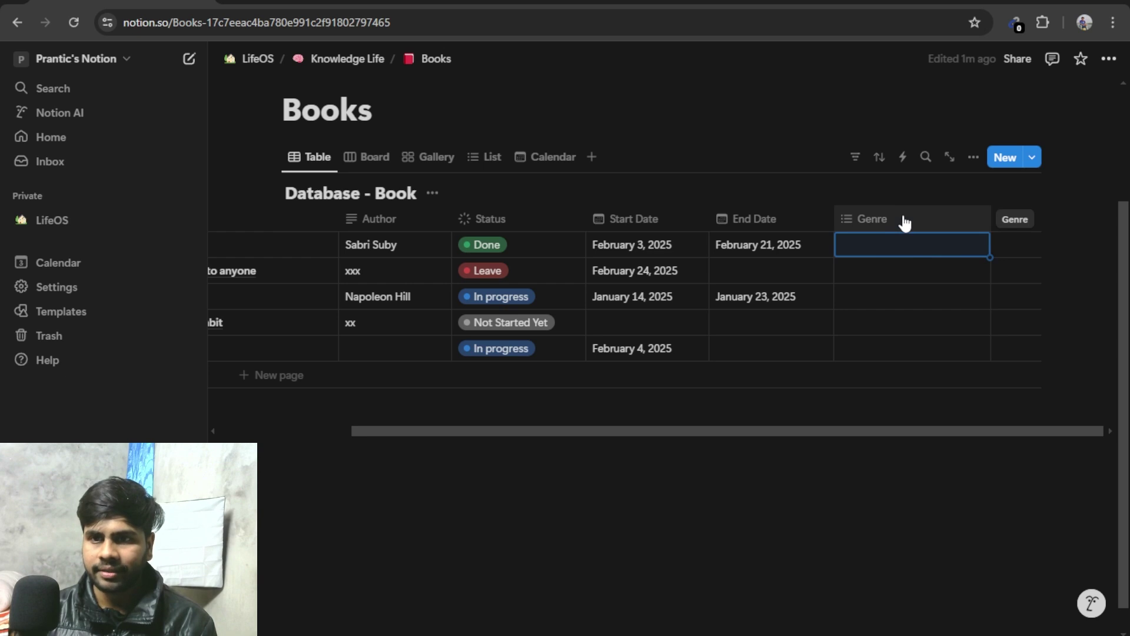
left_click(905, 223)
left_click(924, 226)
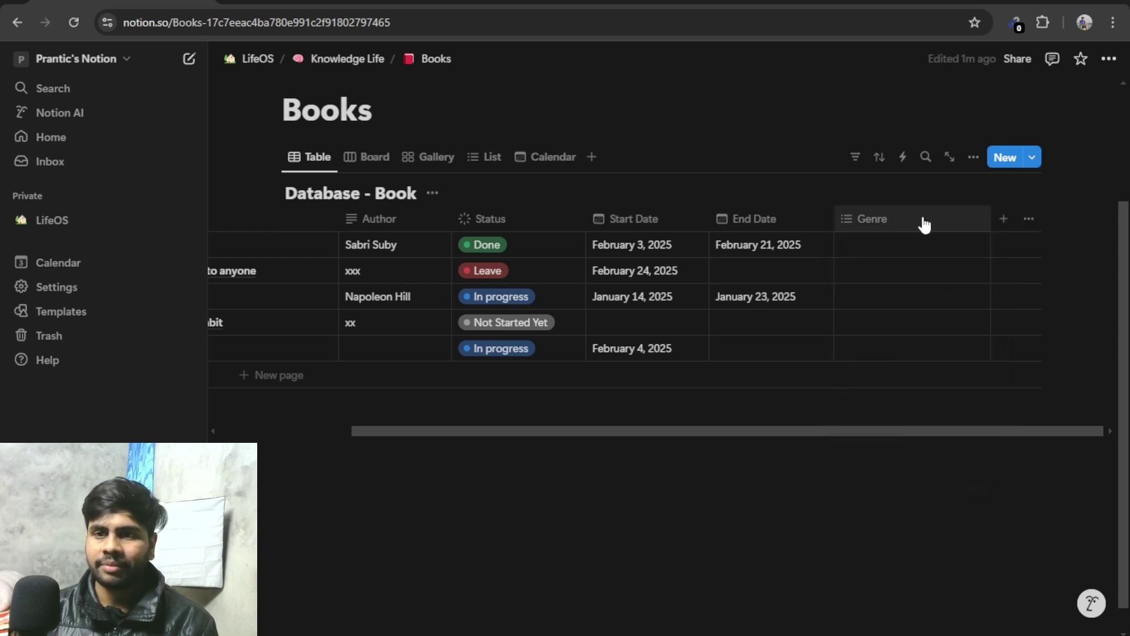
Add a property of type Select to the book table, keeping its default name and leaving its options empty.
left_click(1003, 219)
scroll(1013, 353, "down", 4)
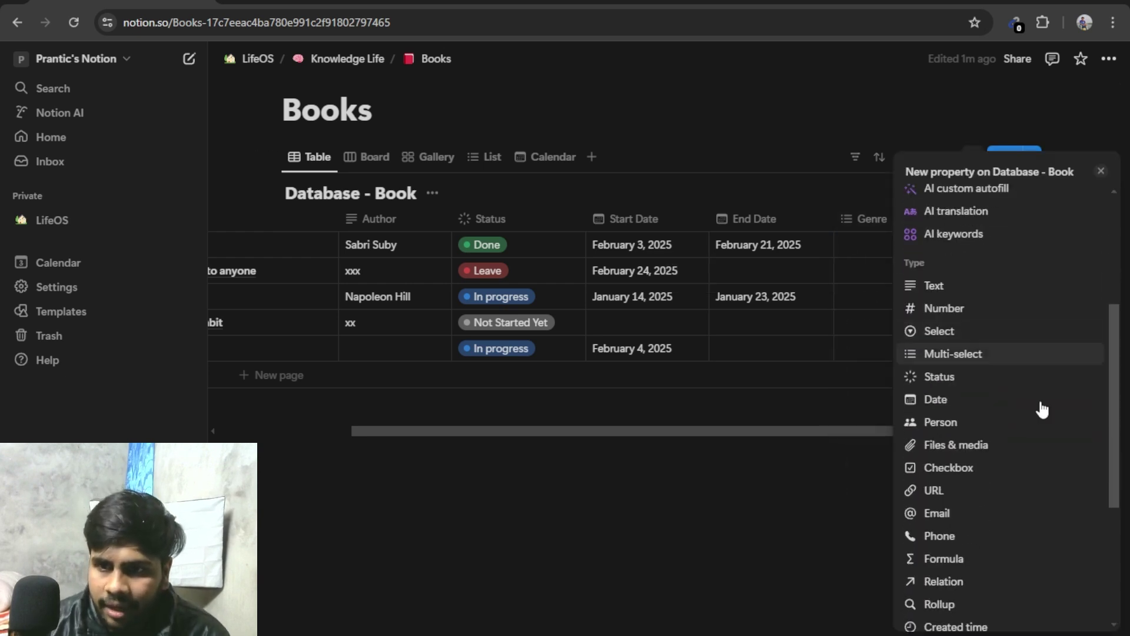
left_click(941, 335)
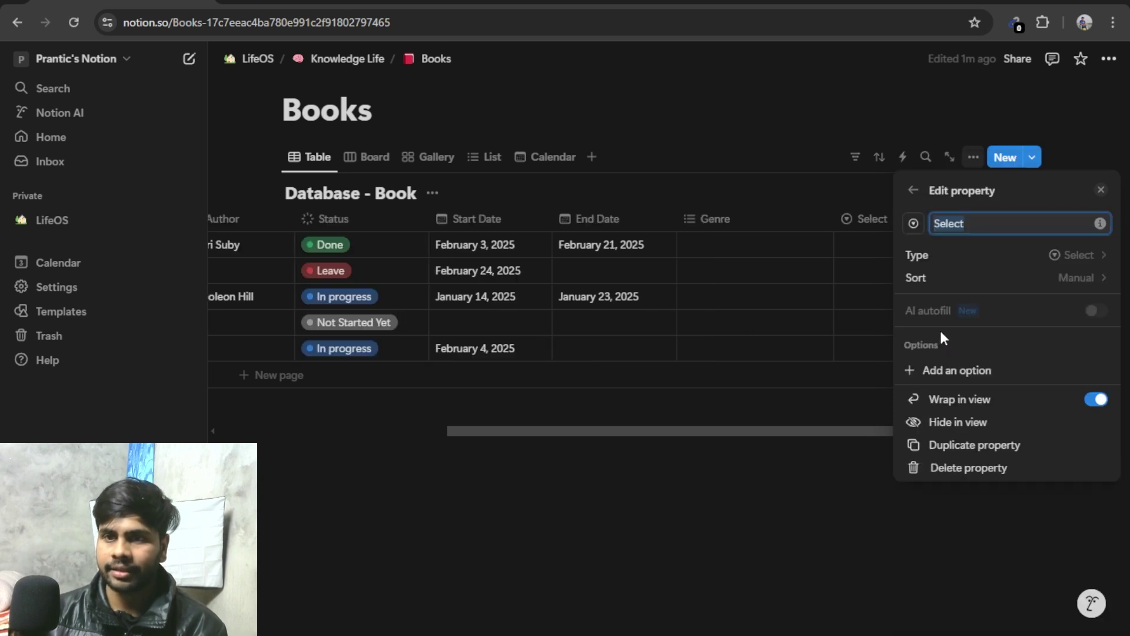
left_click(951, 377)
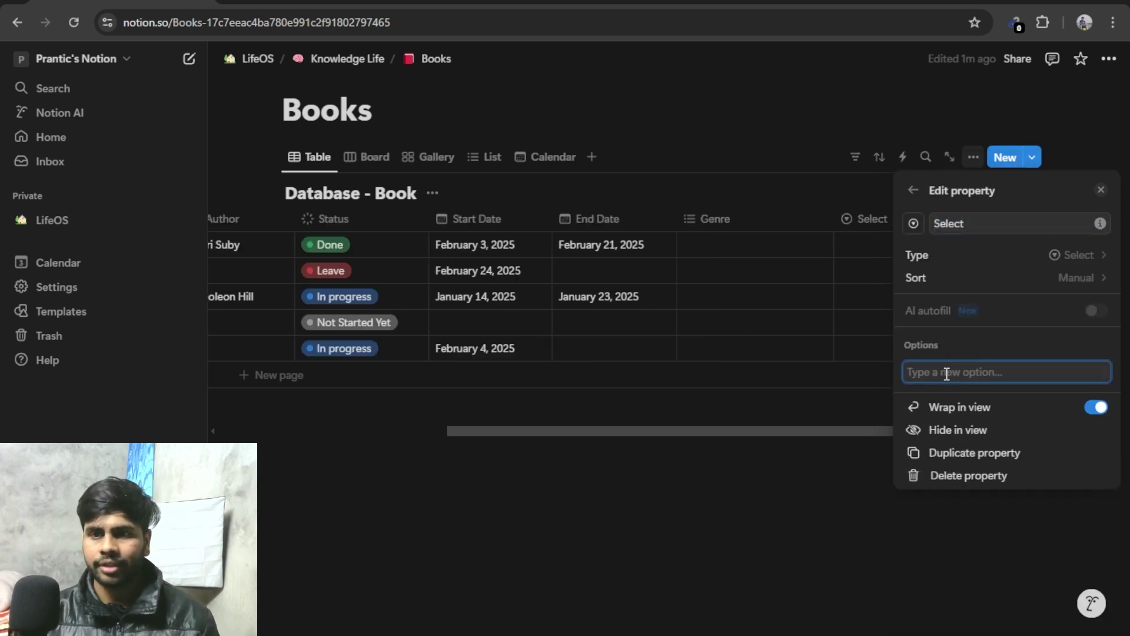
left_click(782, 235)
Delete the Genre property from the book table.
left_click(771, 224)
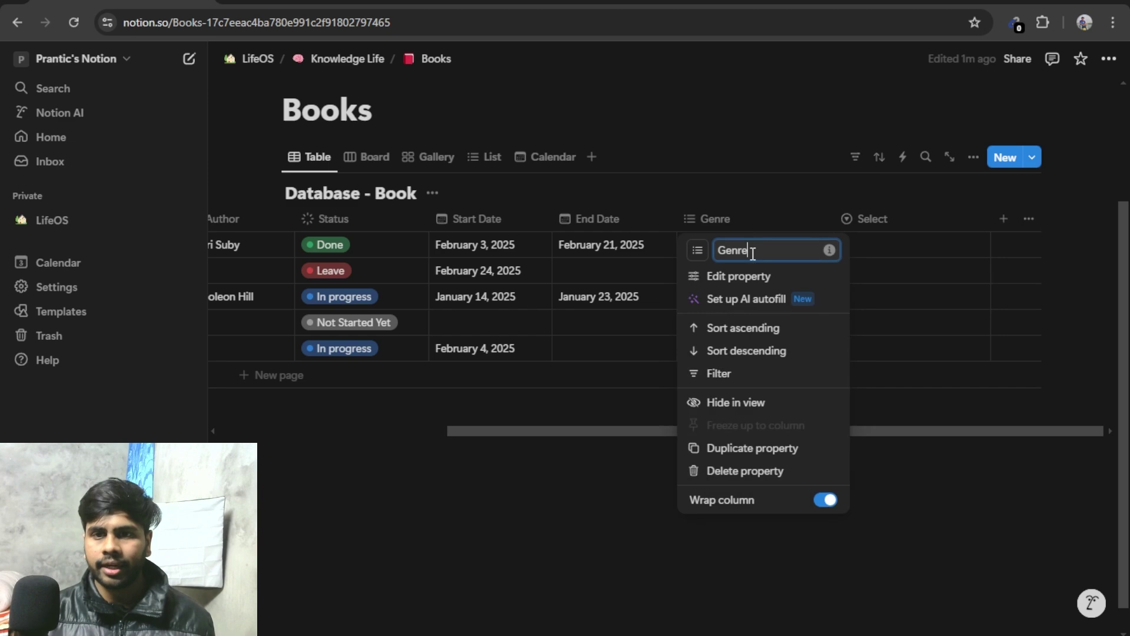
left_click(725, 470)
left_click(629, 369)
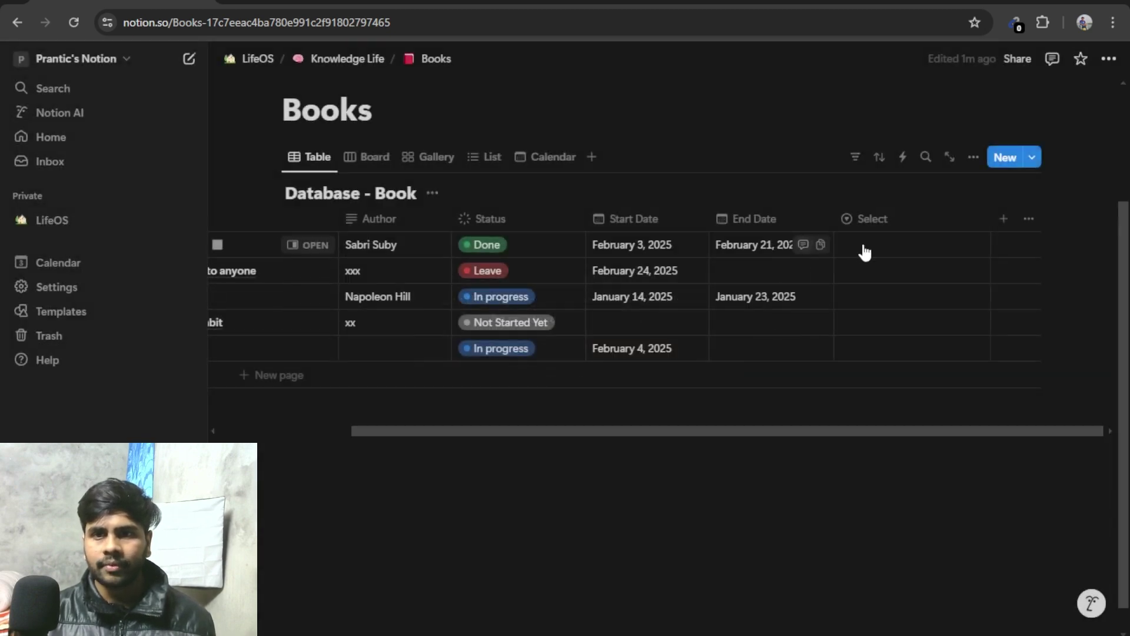
Create the option "Self Imp." in the Select property and assign it to the "Sell Like Crazy" row.
left_click(890, 246)
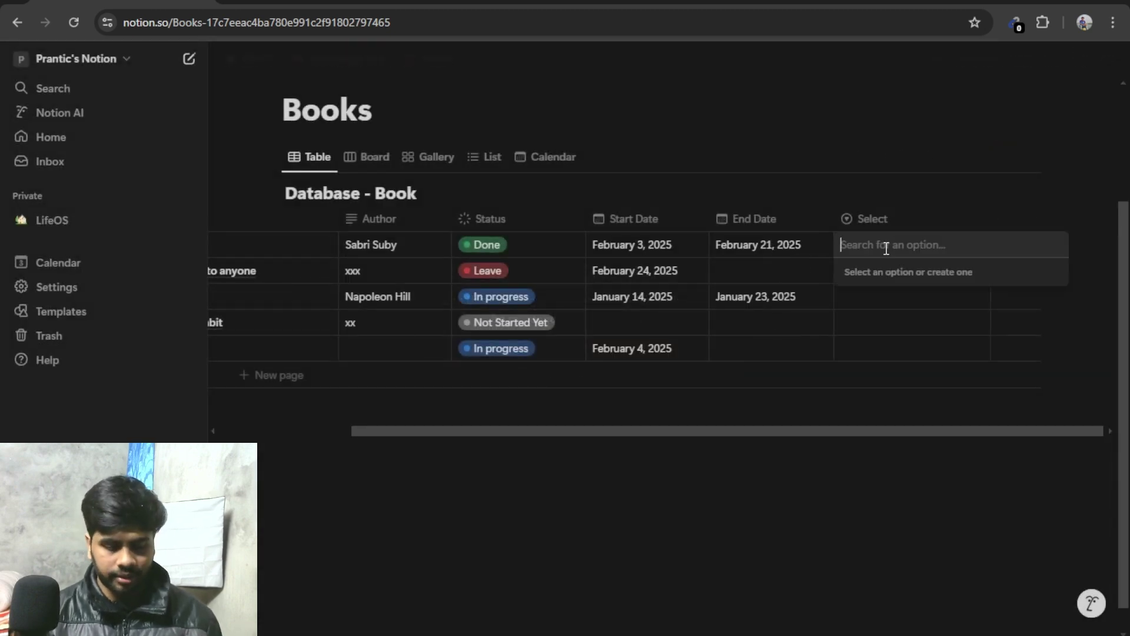
type("Self Imp.")
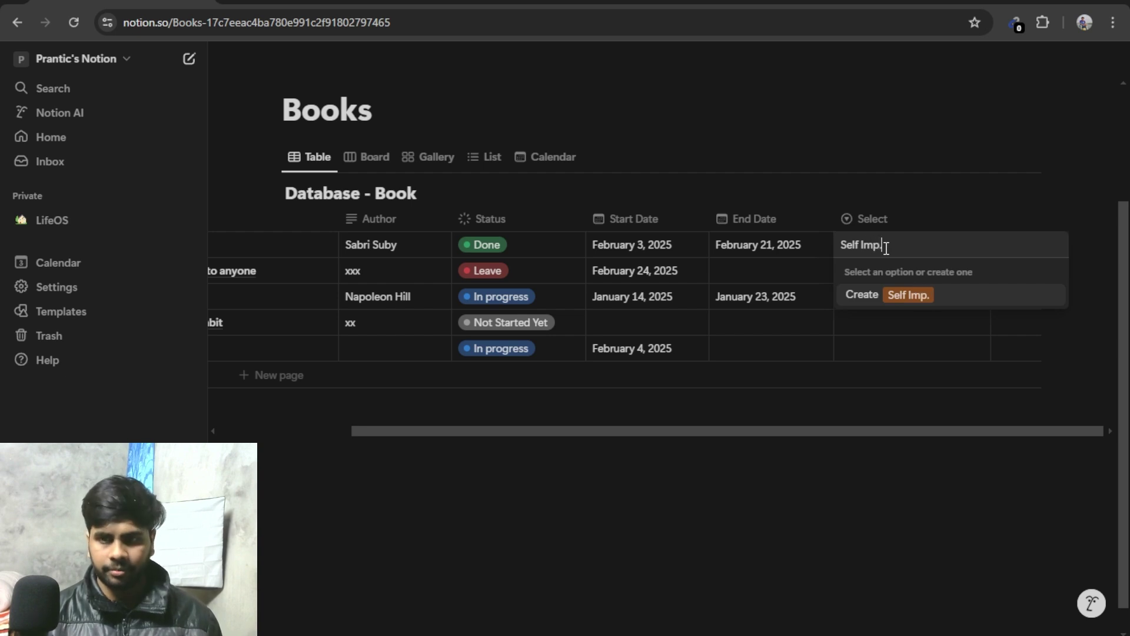
key("Return")
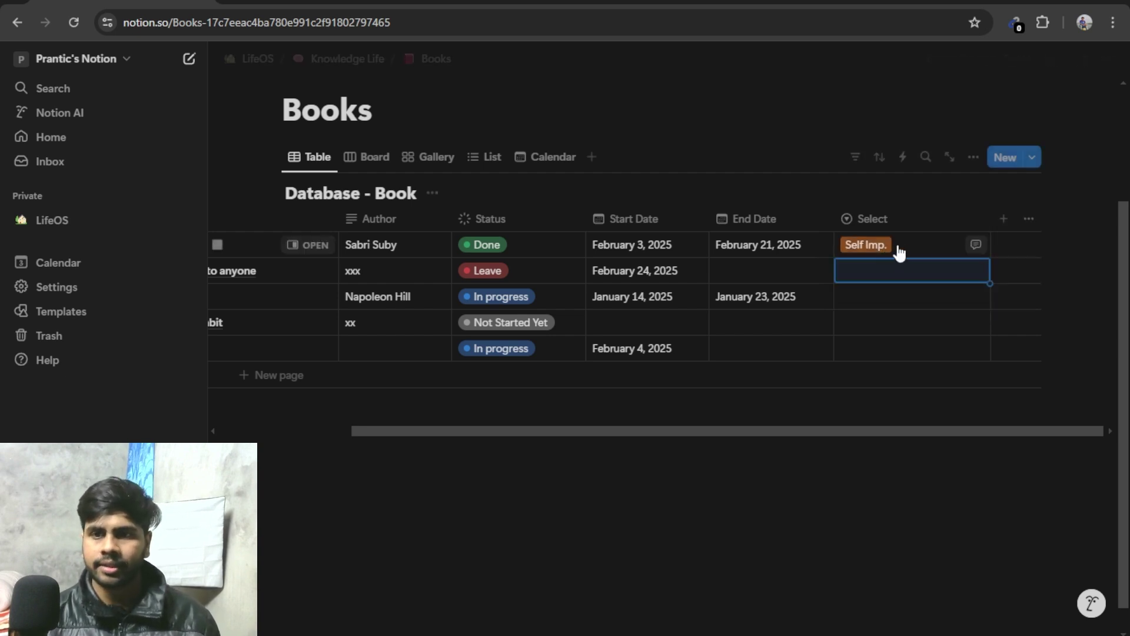
left_click(914, 219)
left_click(915, 218)
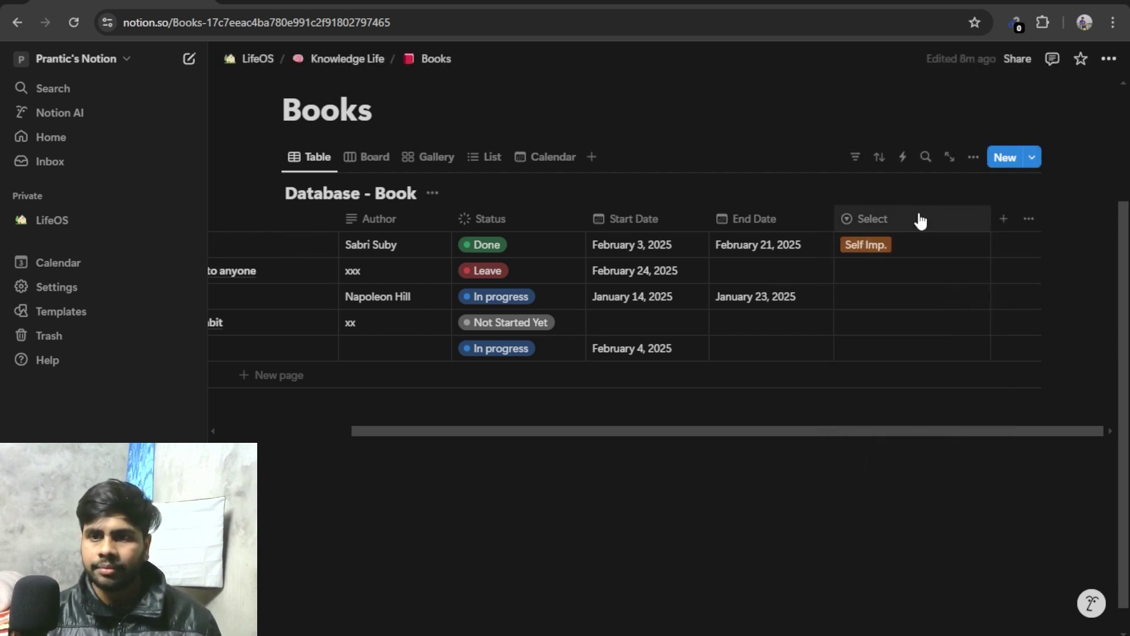
Create a second Select option, "ABCD", and assign it to the "Sell Like Crazy" row in place of "Self Imp.".
left_click(916, 244)
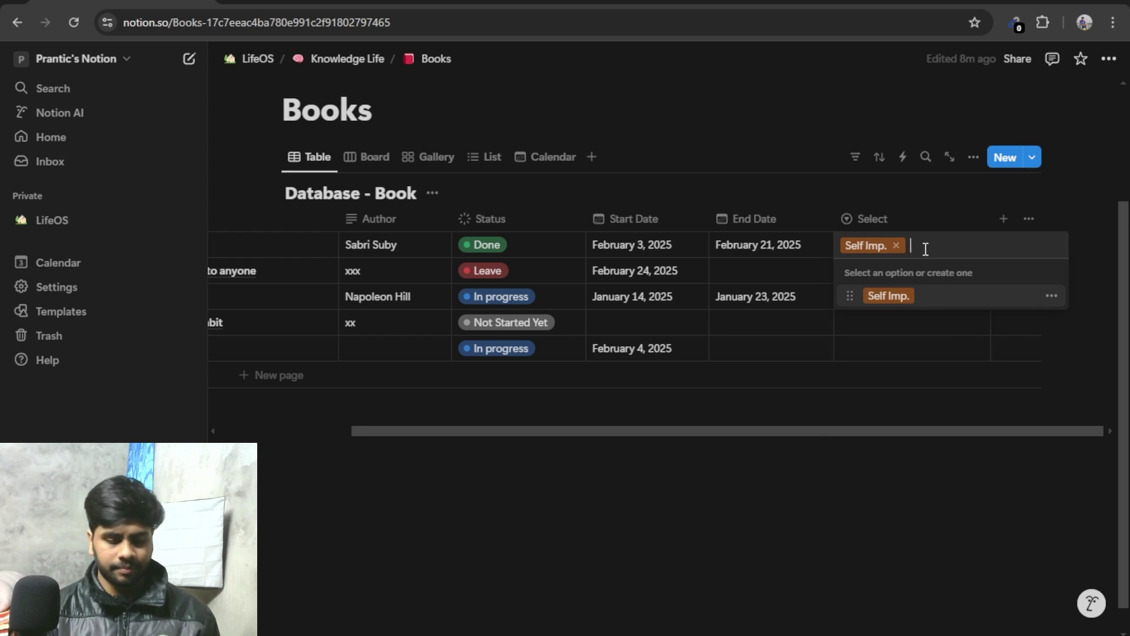
type("xx")
key("BackSpace")
key("BackSpace")
type("ABCD")
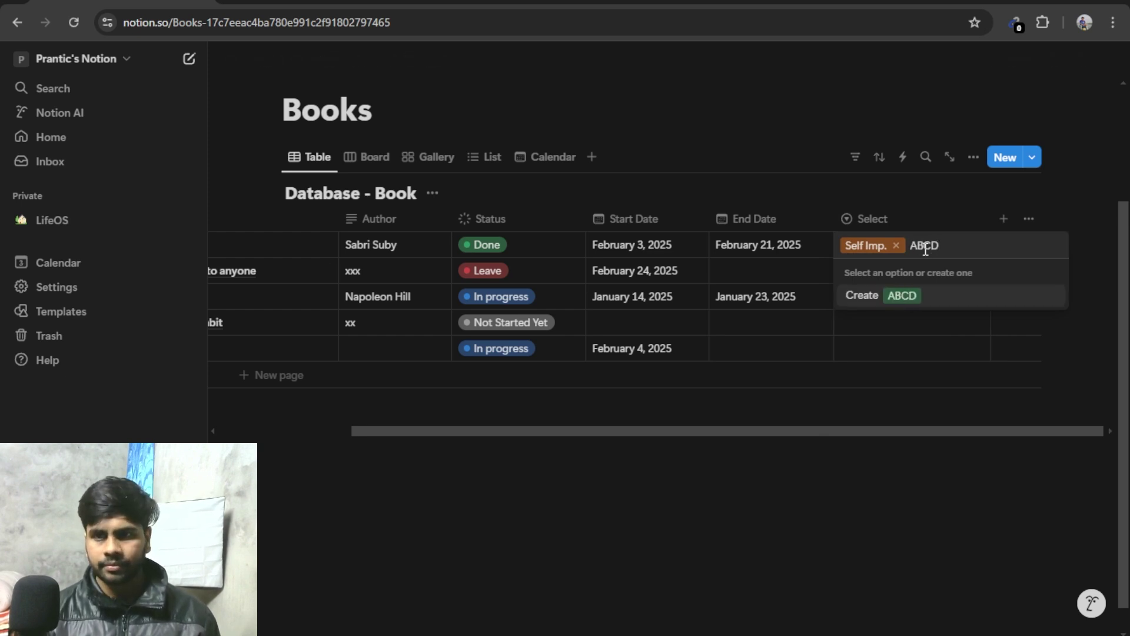
key("Return")
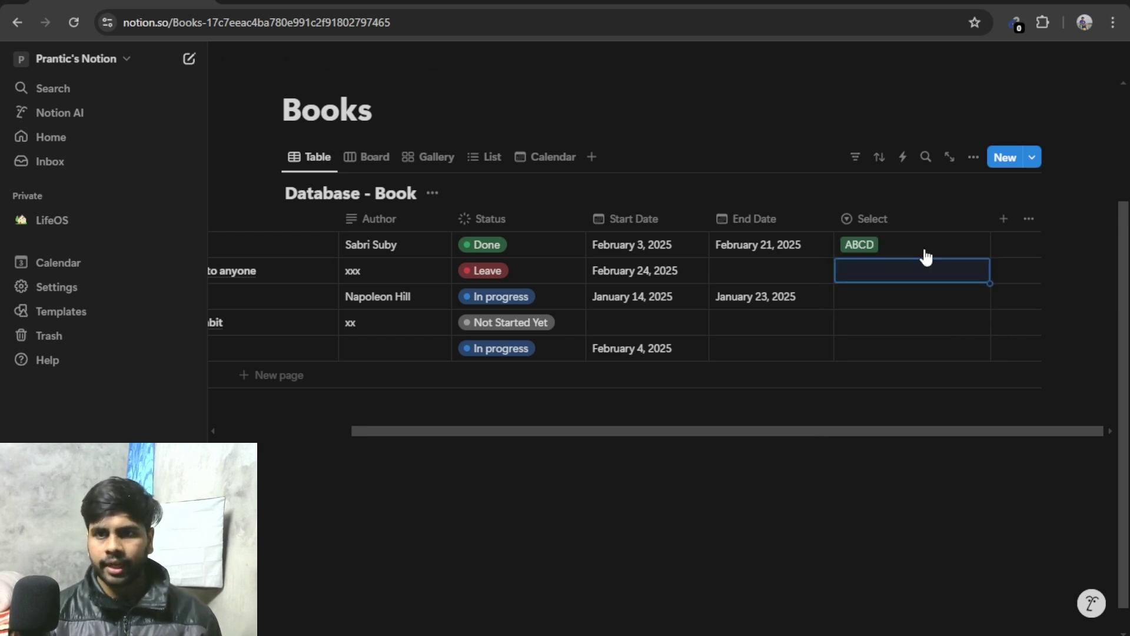
left_click(926, 249)
left_click(935, 370)
left_click(898, 247)
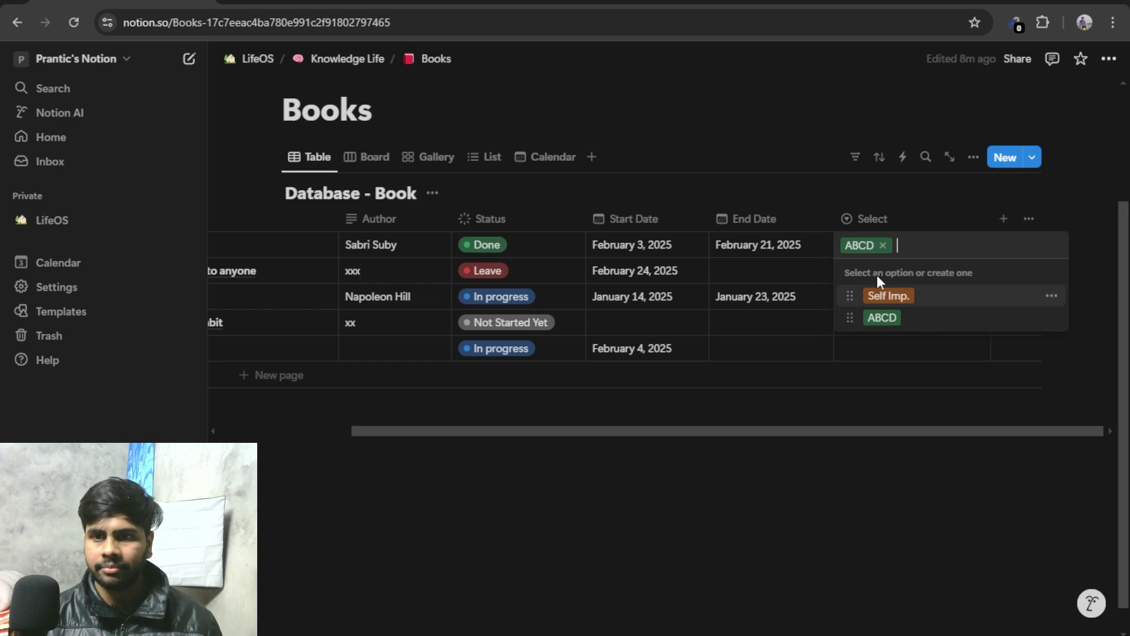
left_click(928, 345)
left_click(903, 244)
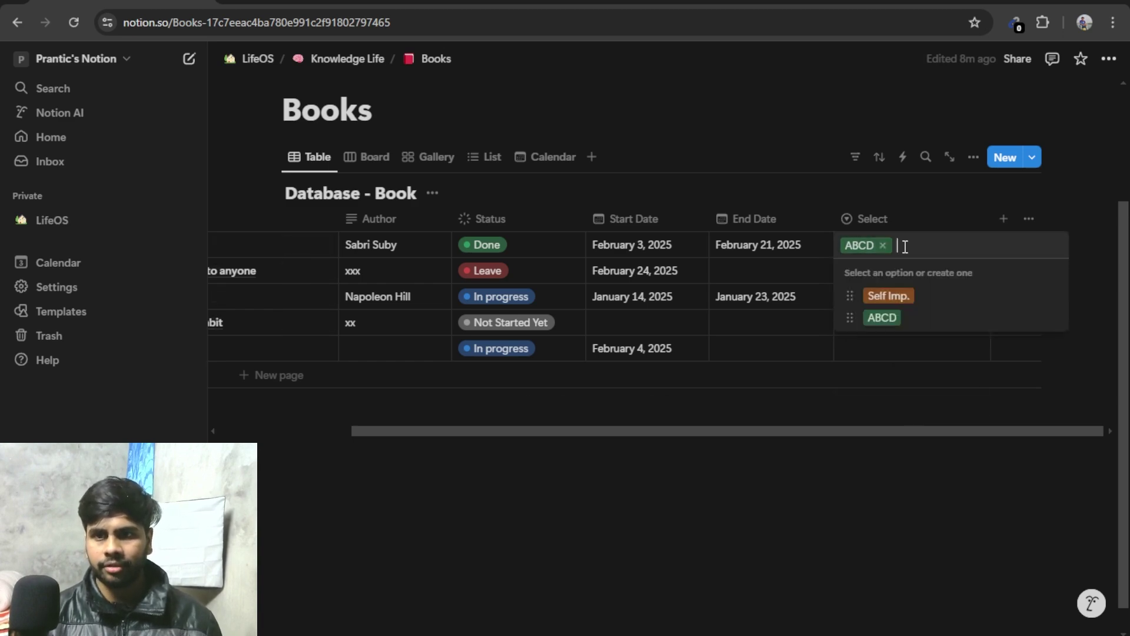
left_click(902, 370)
Delete the "ABCD" option from the Select property.
left_click(885, 218)
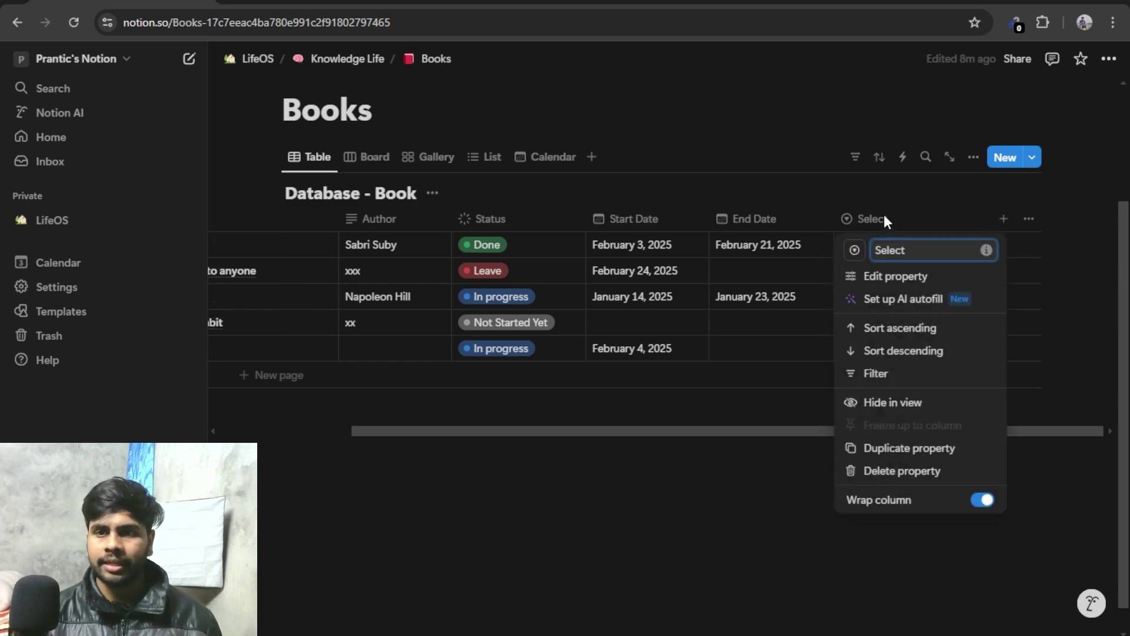
left_click(888, 275)
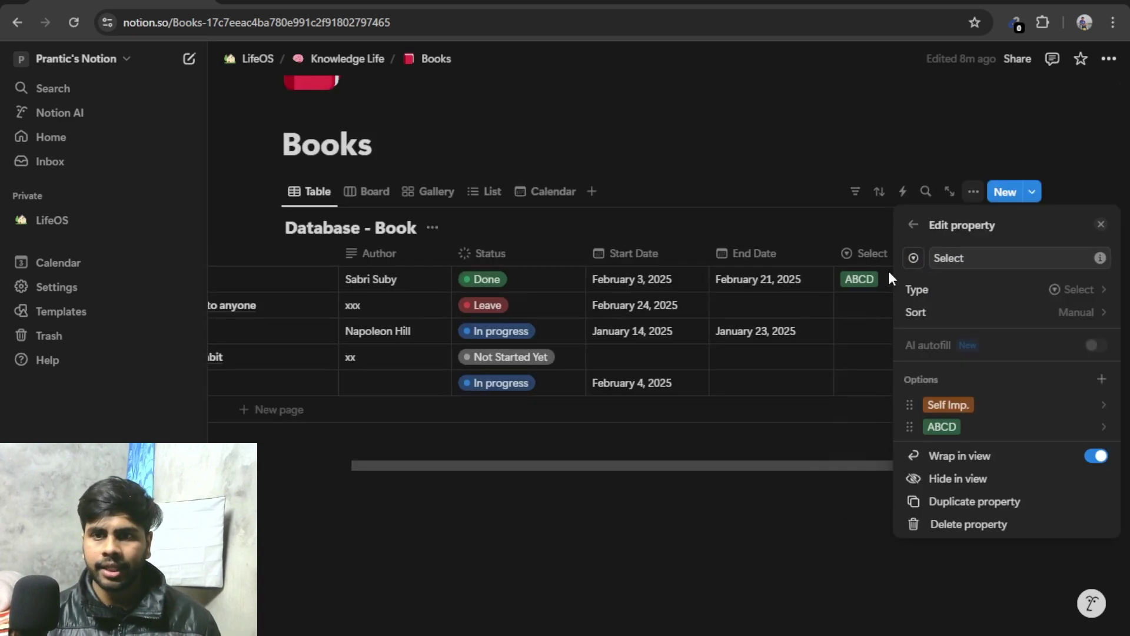
left_click(1101, 380)
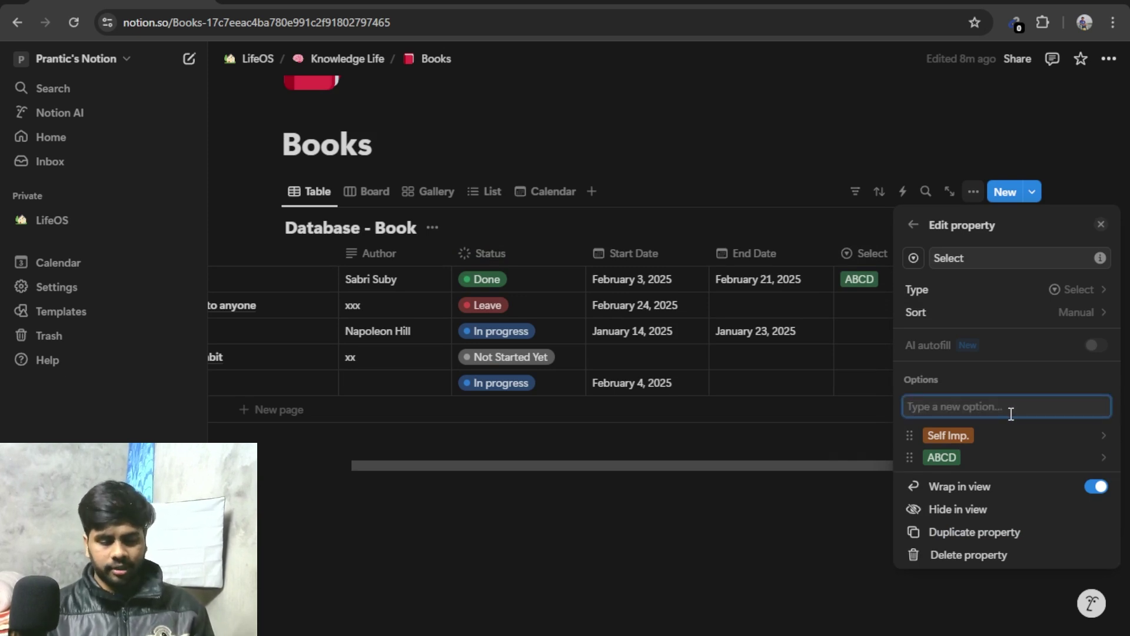
right_click(912, 456)
key("Escape")
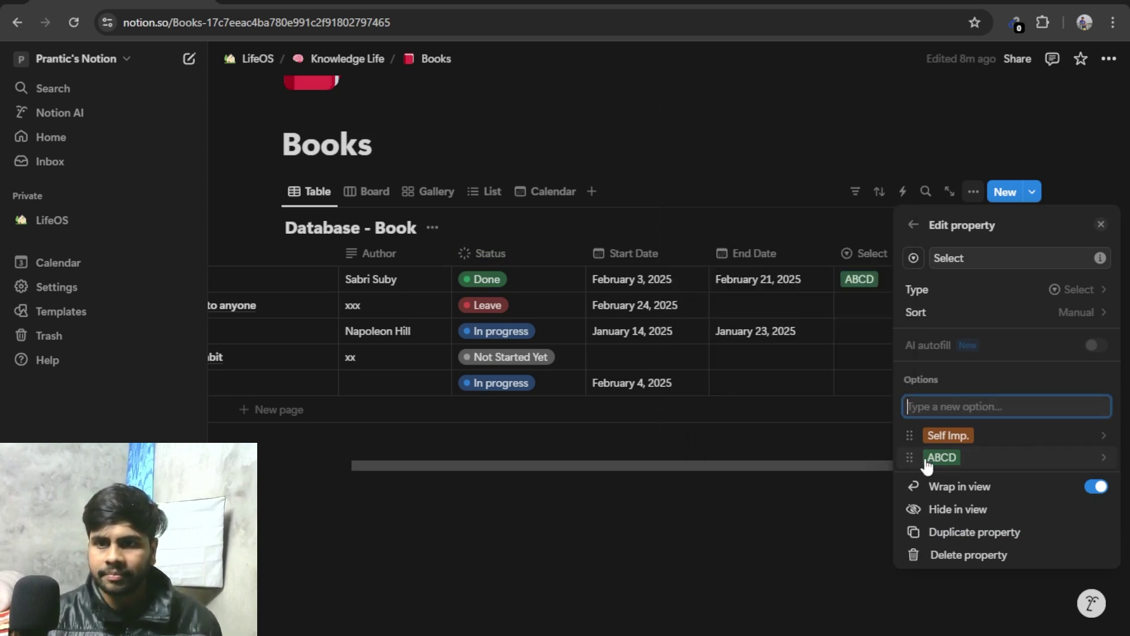
left_click(926, 461)
left_click(907, 429)
left_click(910, 428)
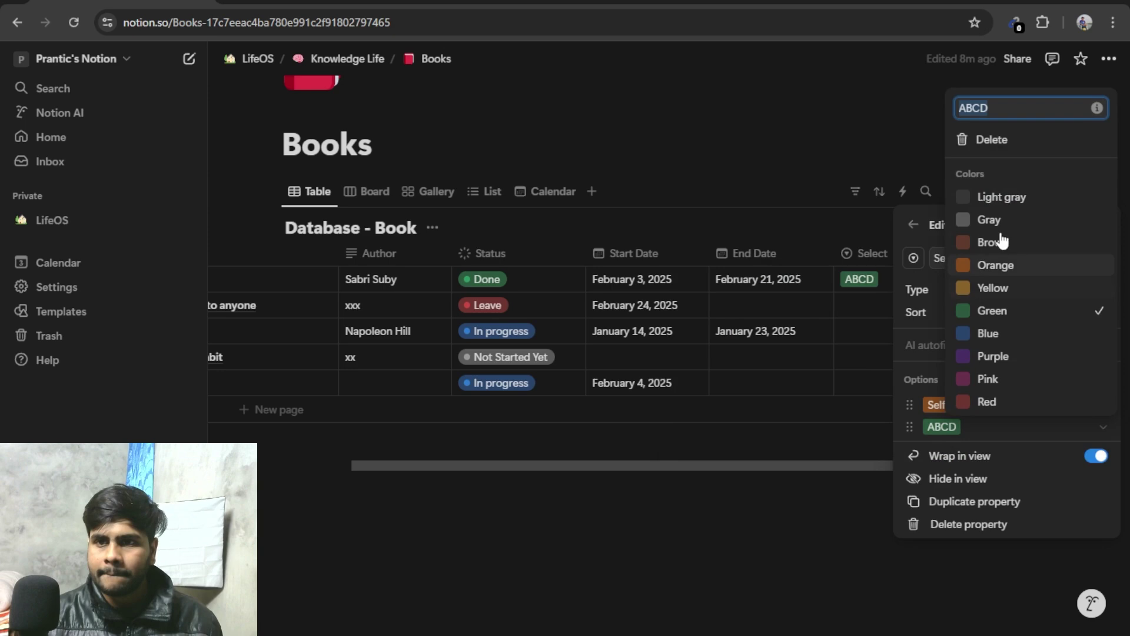
left_click(988, 139)
left_click(518, 350)
Add the options "Horror", "Drama", "Fiction" and "Bio" to the Select property.
left_click(1102, 379)
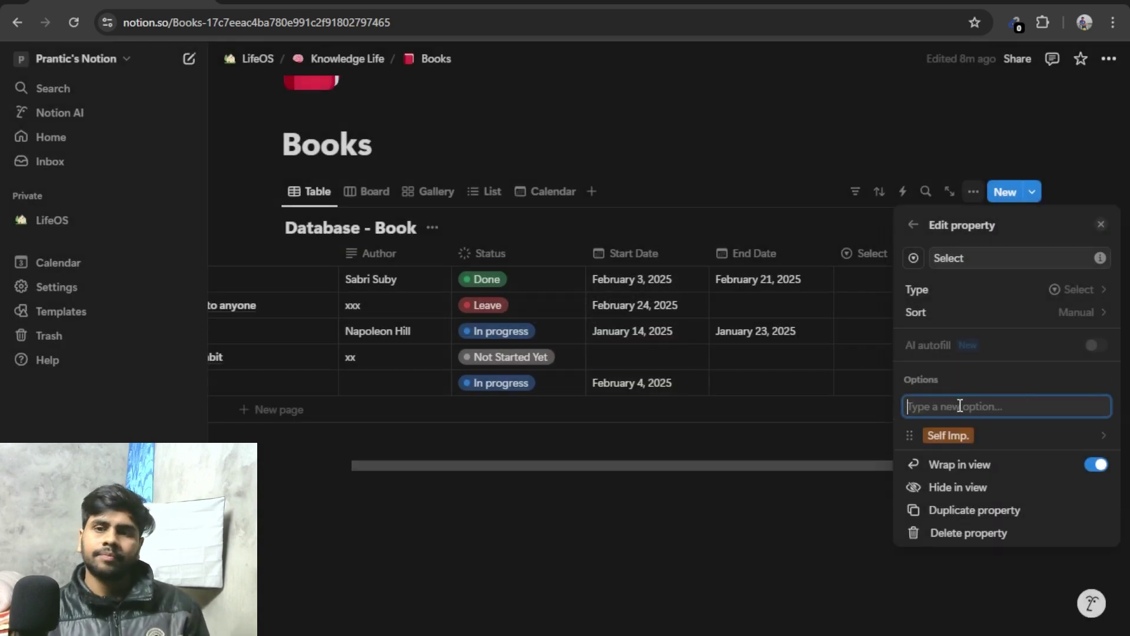
type("Horror")
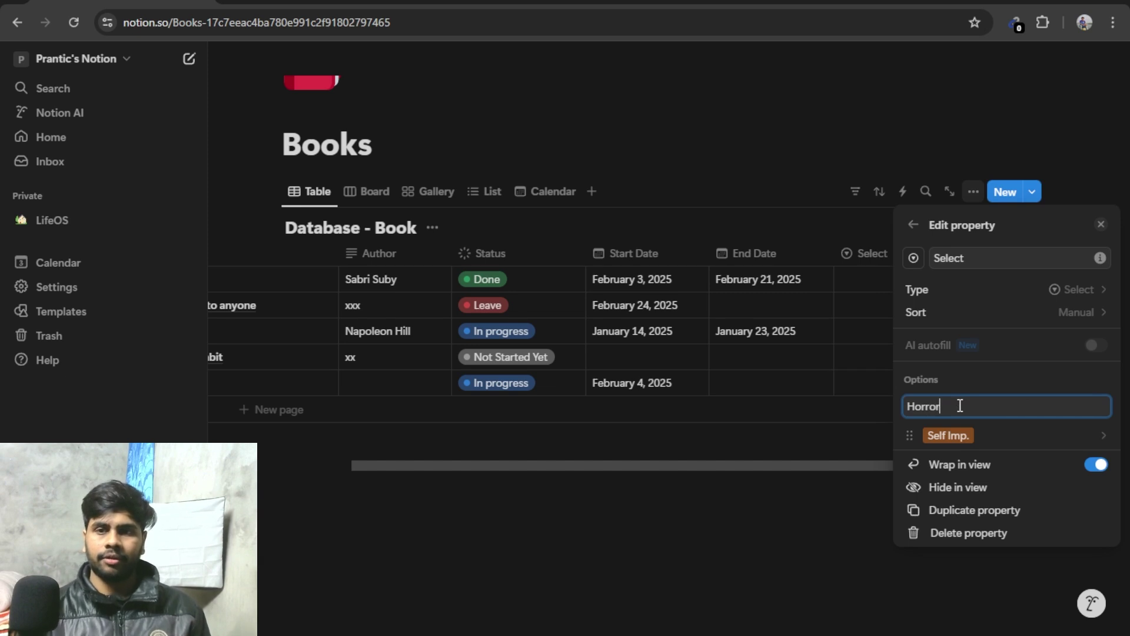
key("Return")
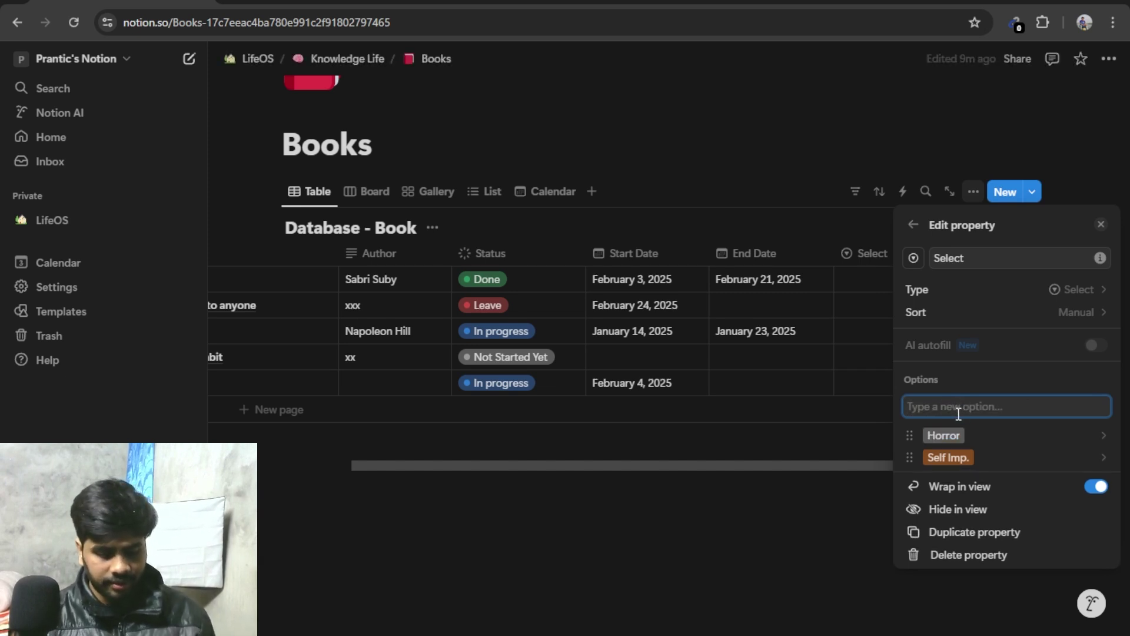
type("Drama")
key("Return")
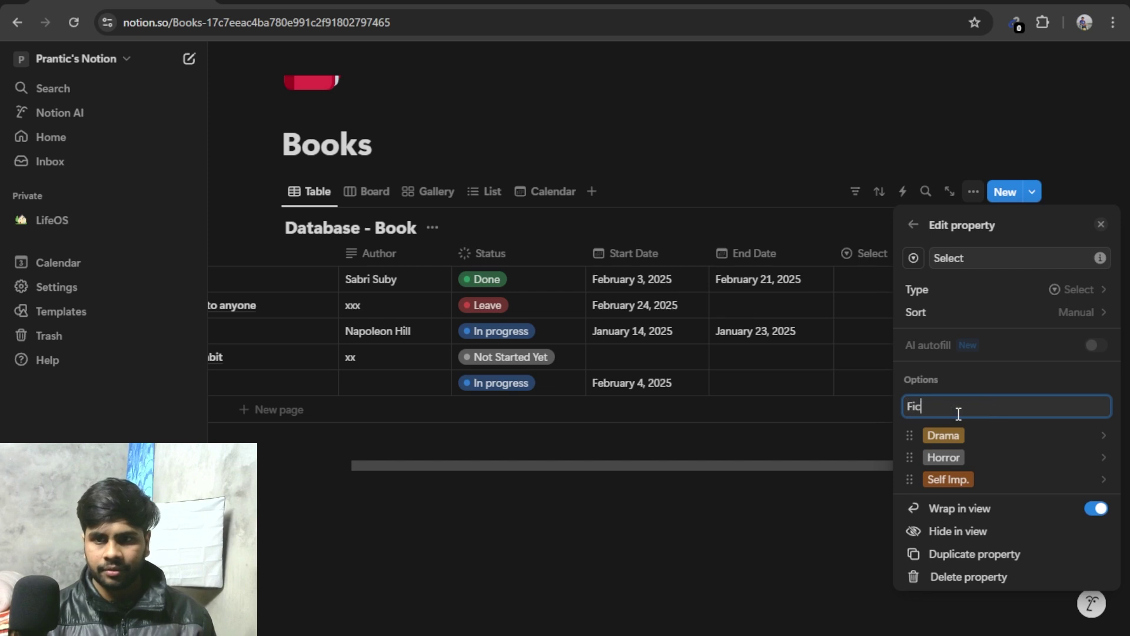
key("Return")
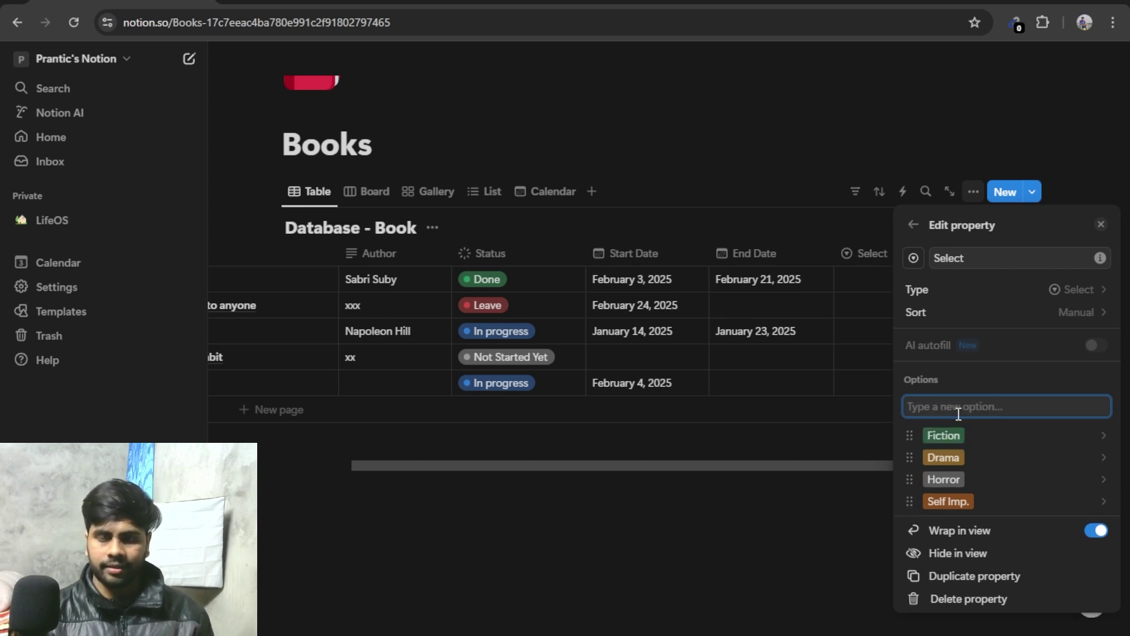
type("Bio")
key("Return")
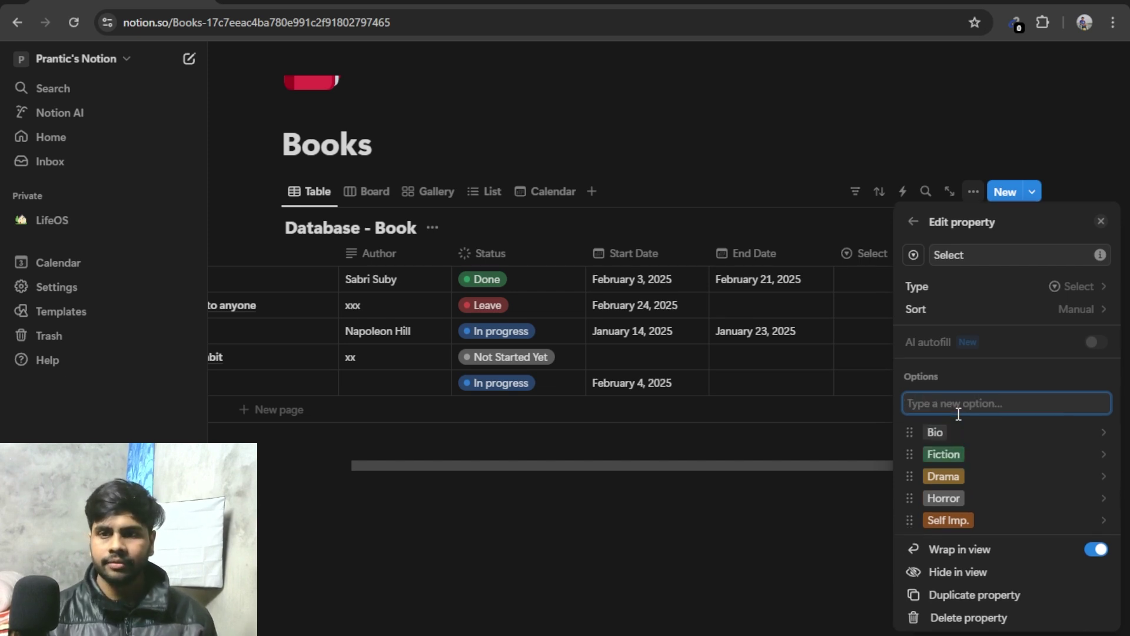
left_click(858, 483)
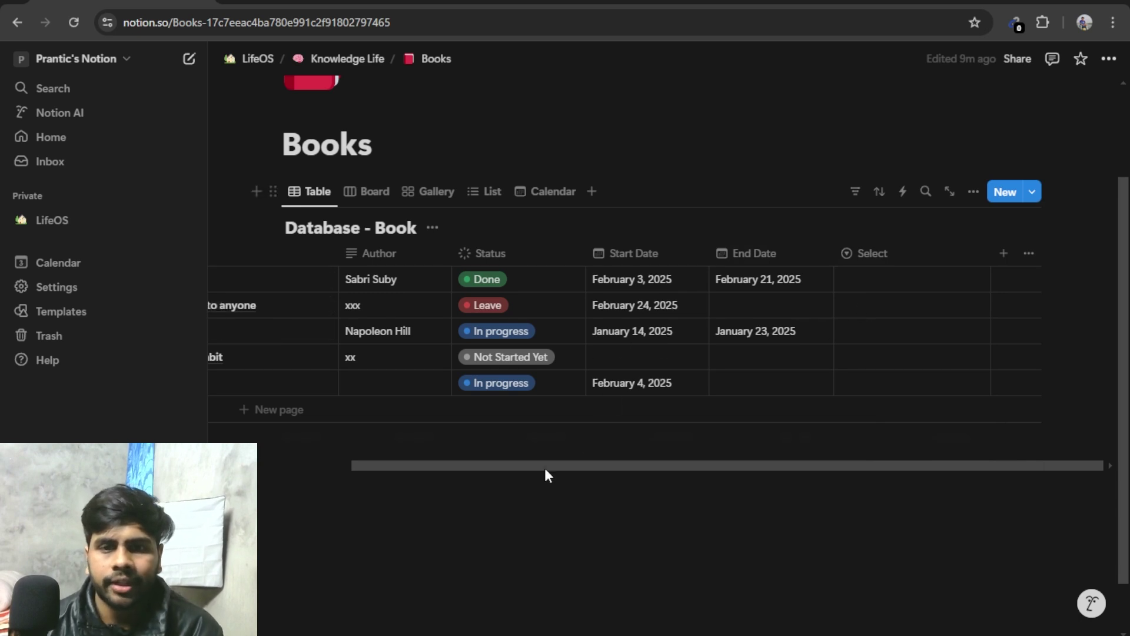
Set the Select value to "Self Imp." for the "Sell Like Crazy" row and "Fiction" for "How to talk to anyone".
left_click_drag(545, 468, 377, 476)
left_click_drag(461, 462, 795, 335)
left_click(907, 279)
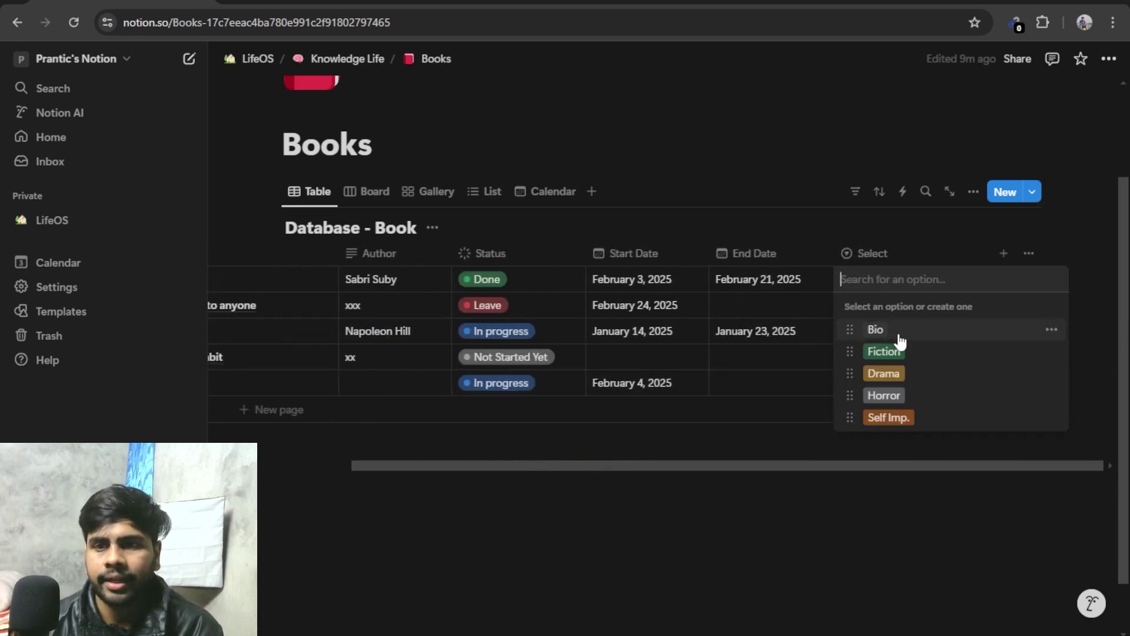
left_click(914, 422)
left_click(820, 333)
left_click(913, 305)
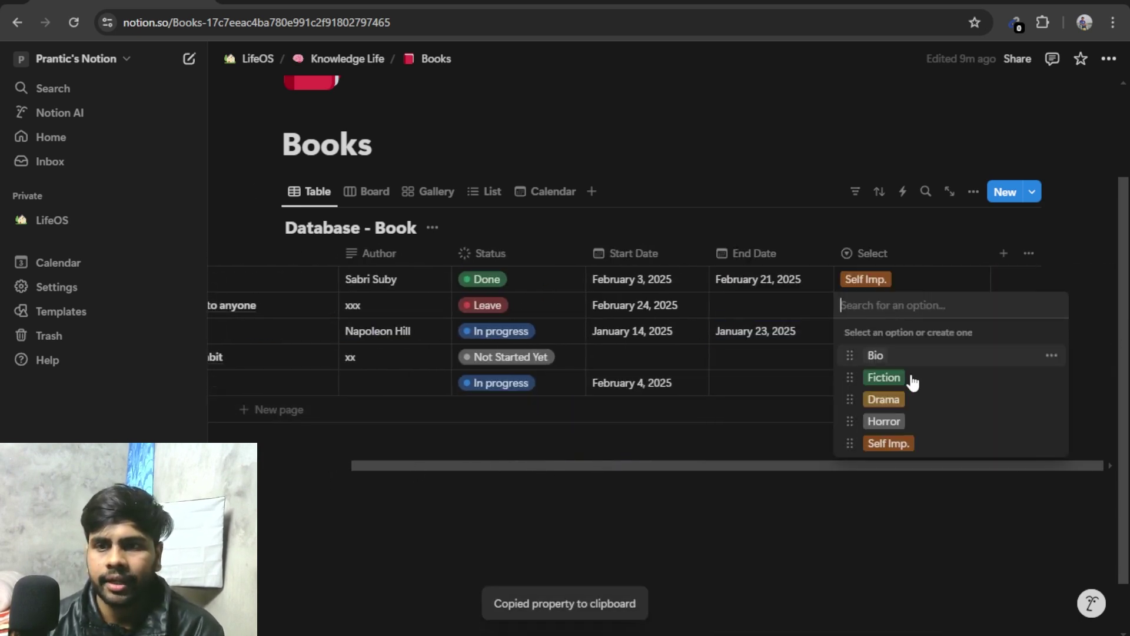
left_click(907, 376)
Set the Select values of "Road to success", "The Power of Habit" and "Like" to Bio, Drama and Horror respectively.
left_click(888, 331)
left_click(890, 389)
left_click(866, 362)
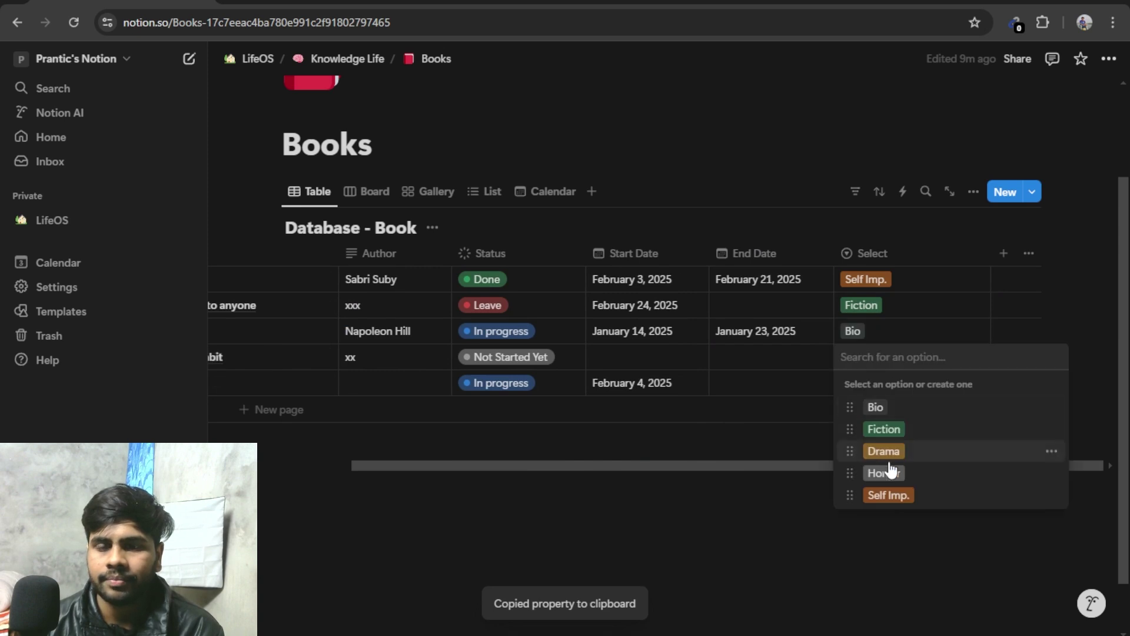
left_click(890, 451)
left_click(859, 381)
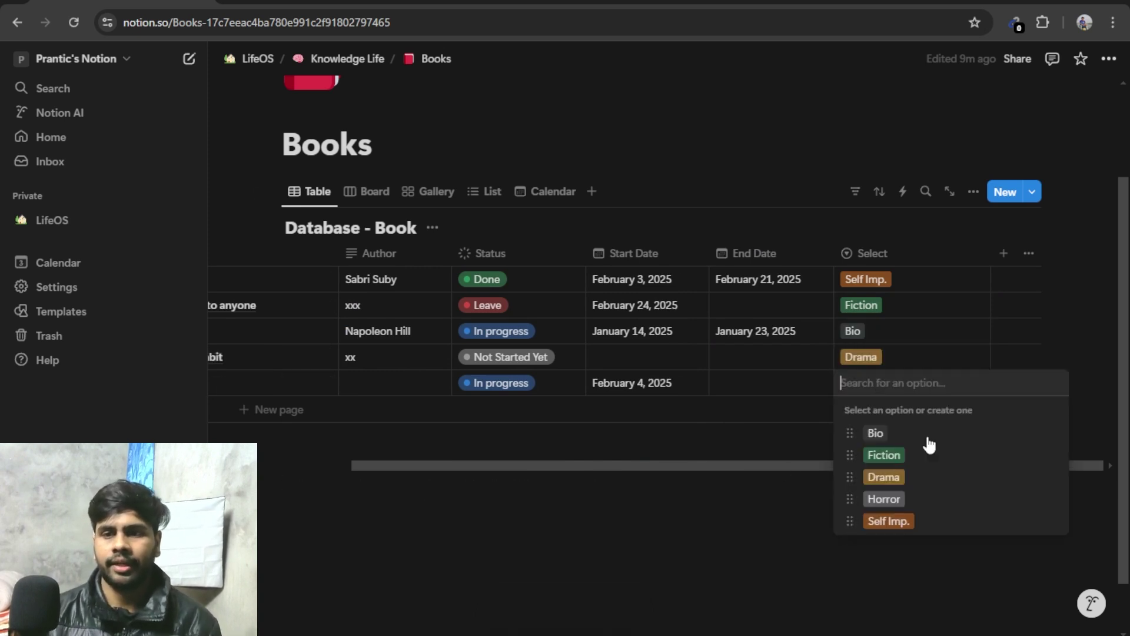
left_click(891, 497)
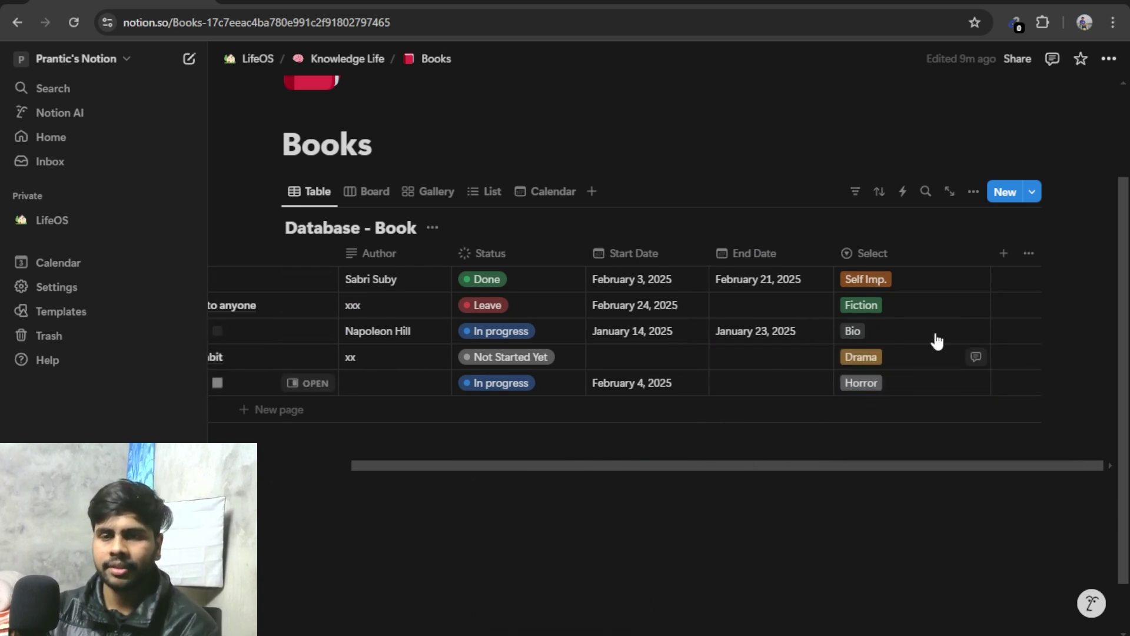
left_click_drag(939, 465, 856, 465)
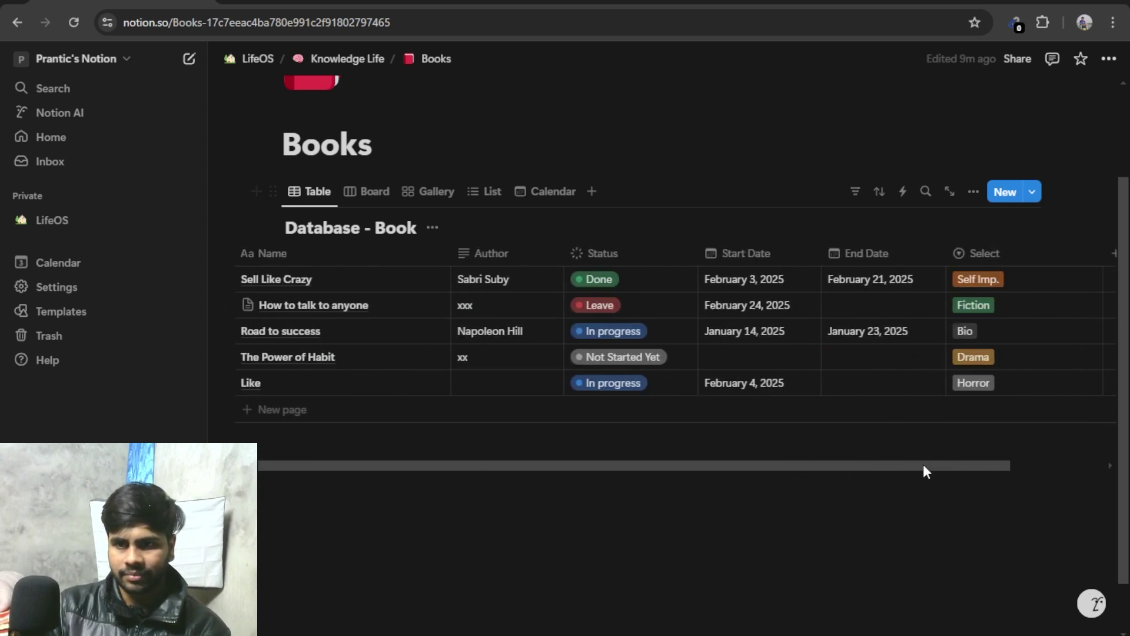
left_click_drag(924, 465, 1017, 465)
left_click_drag(883, 466, 673, 471)
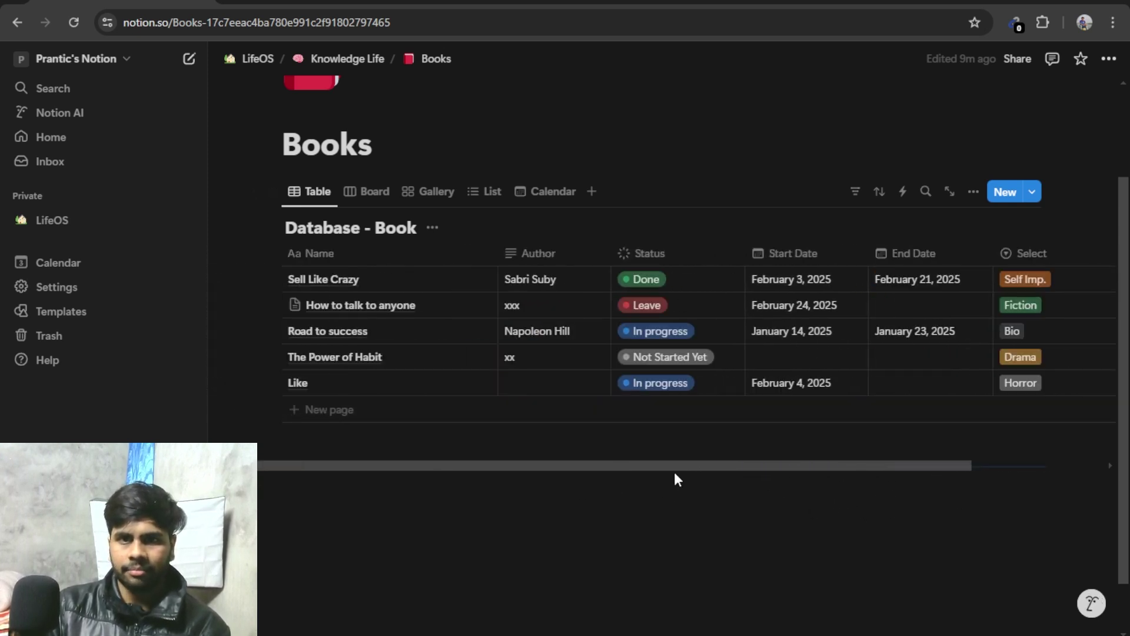
Add a second Board view to the book database and place it directly after the existing Board view.
left_click(356, 199)
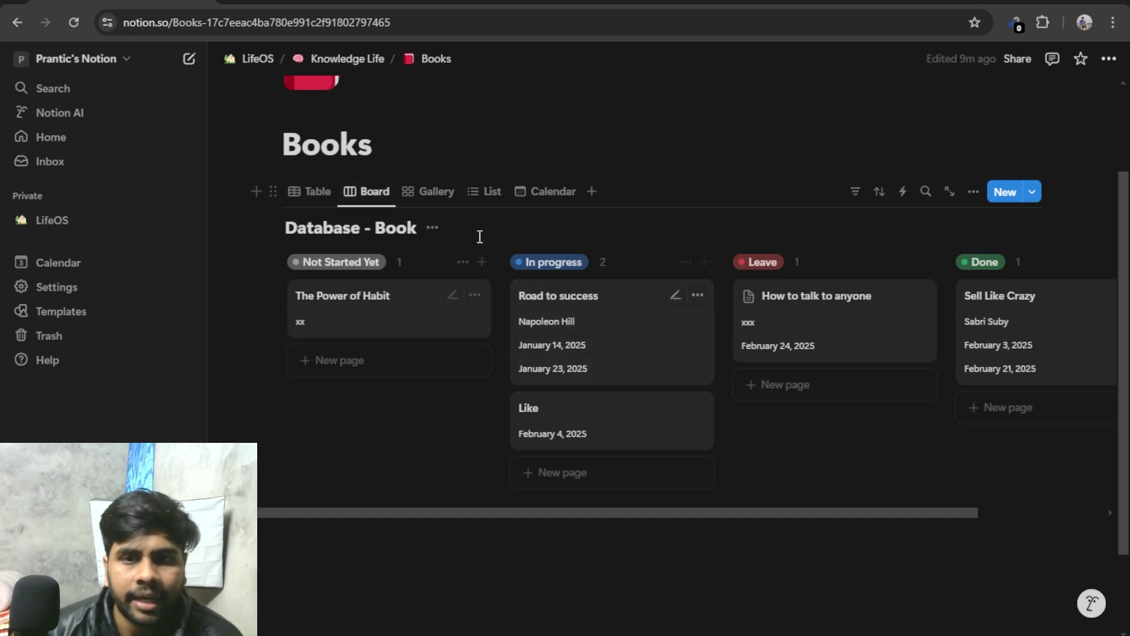
mouse_move(683, 514)
left_mouse_down()
mouse_move(829, 523)
mouse_move(680, 515)
left_mouse_up()
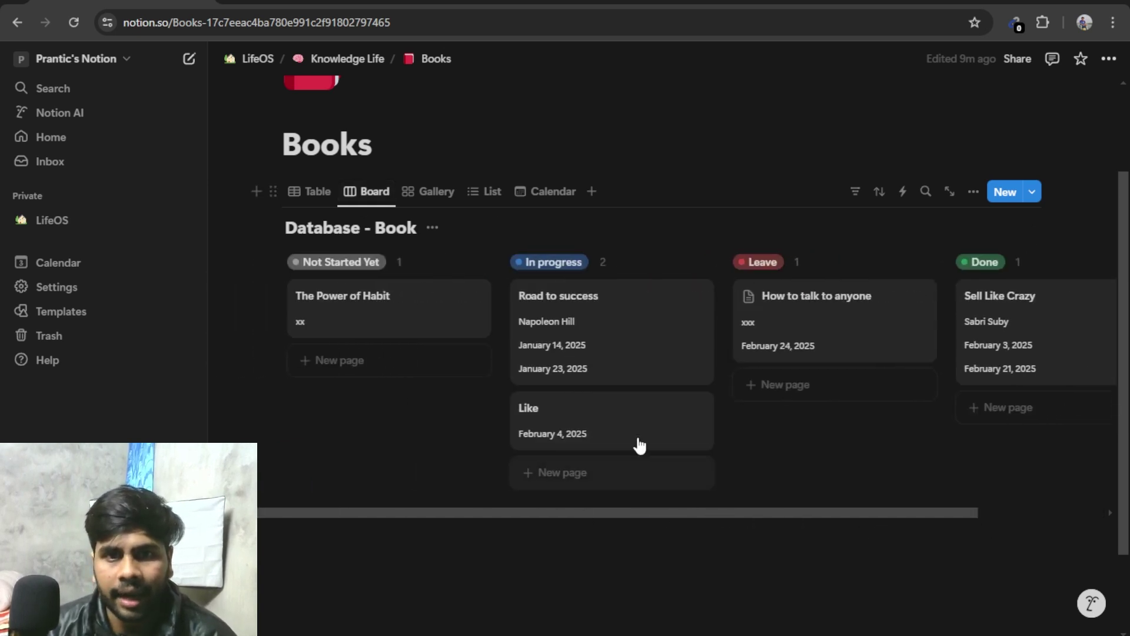
left_click(592, 192)
left_click(530, 285)
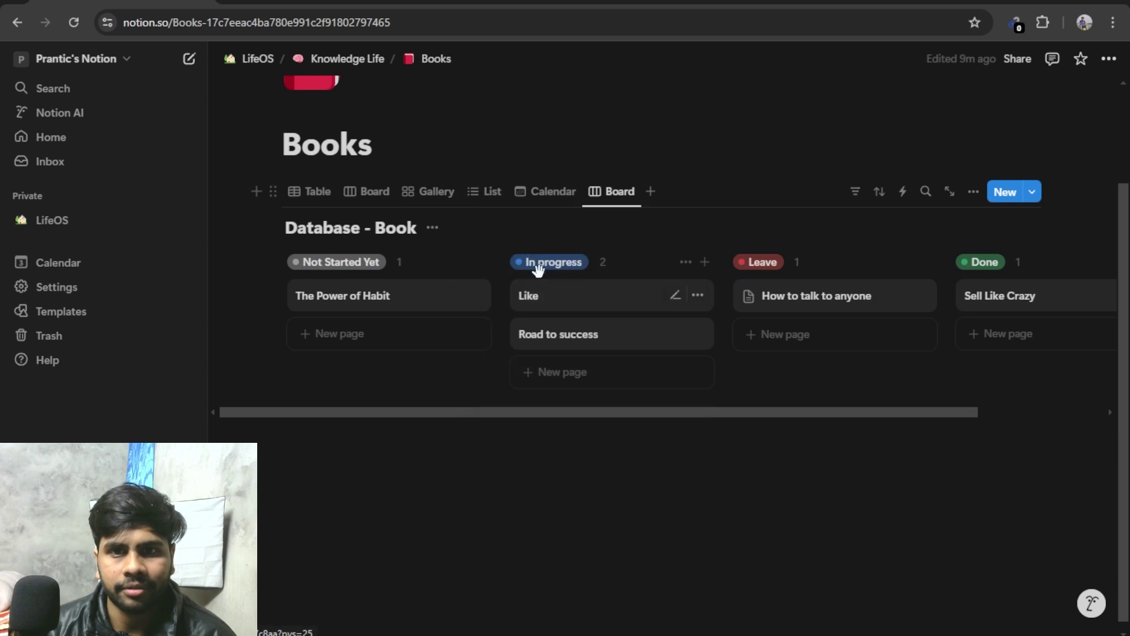
left_click_drag(618, 202, 441, 202)
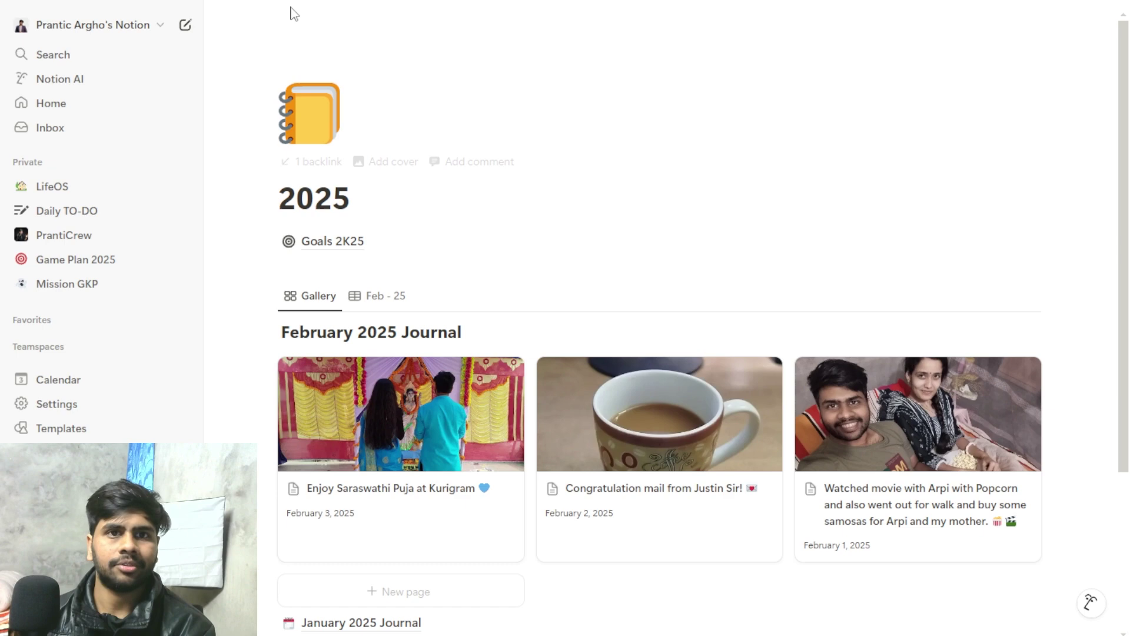
In the other Notion workspace, examine how the Knowledge-Life page and its January 25 Knowledge board group entries by category.
left_click(295, 13)
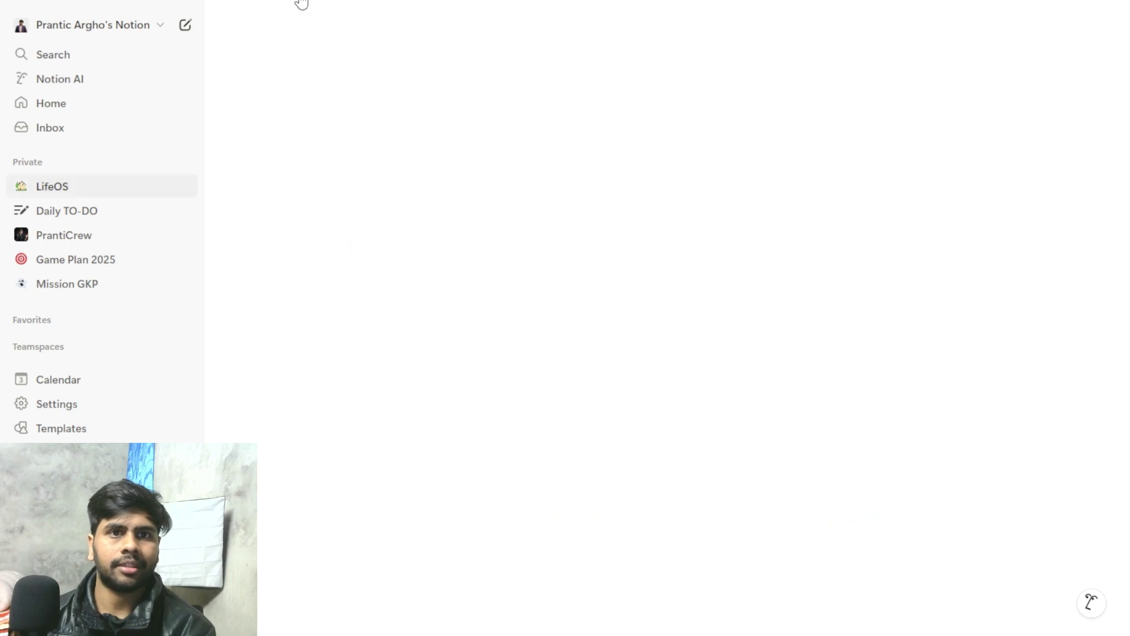
scroll(328, 427, "down", 3)
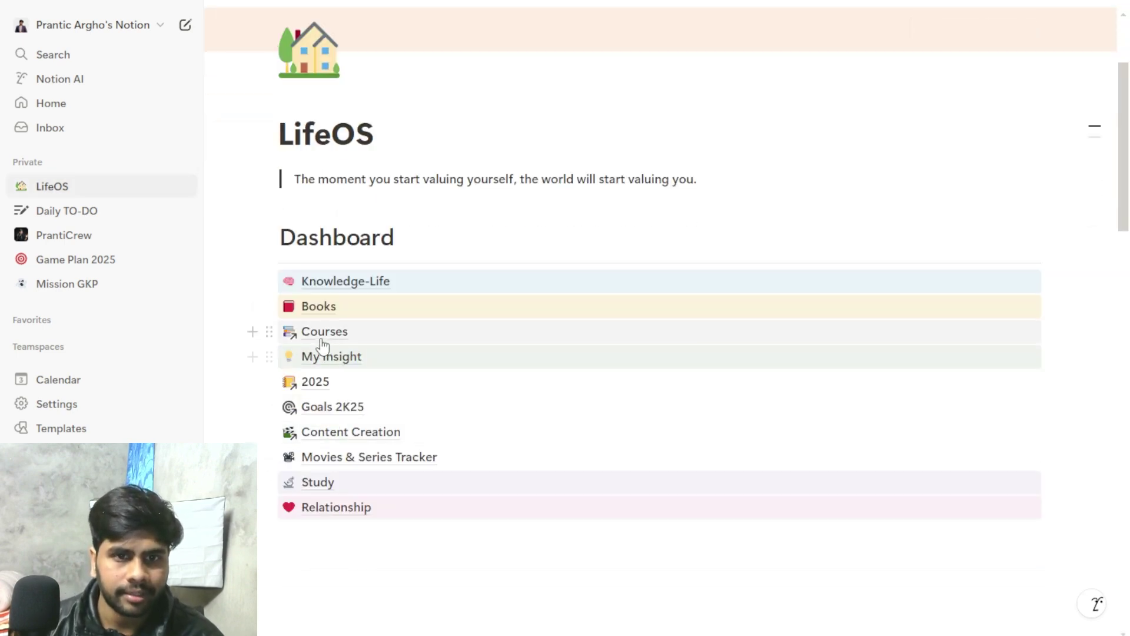
left_click(330, 281)
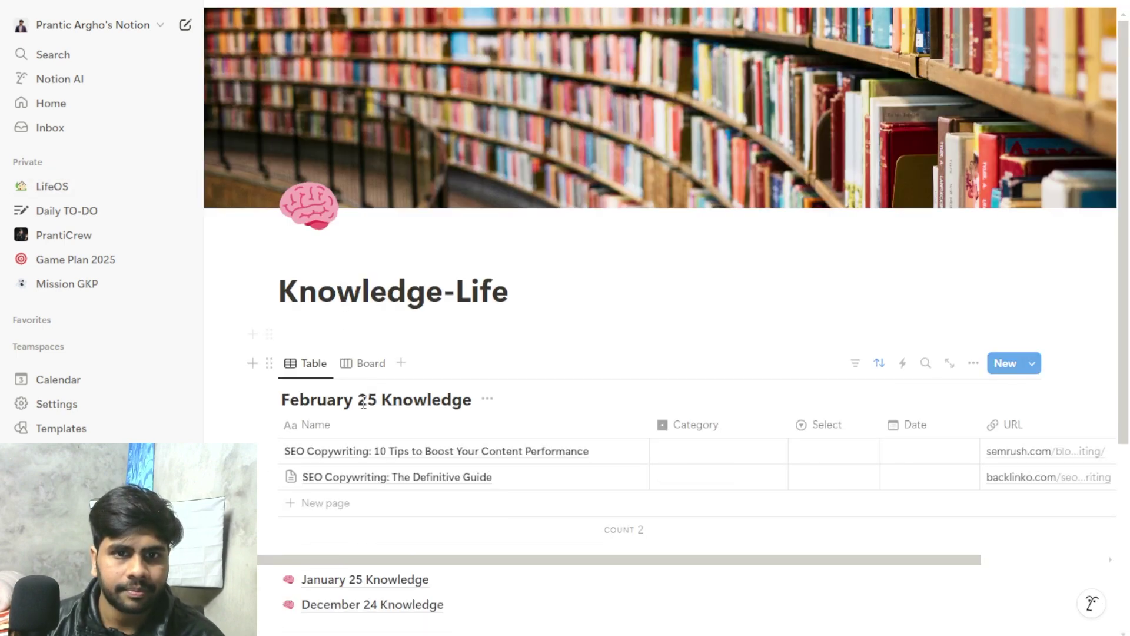
left_click(363, 362)
scroll(515, 297, "down", 6)
scroll(495, 311, "up", 7)
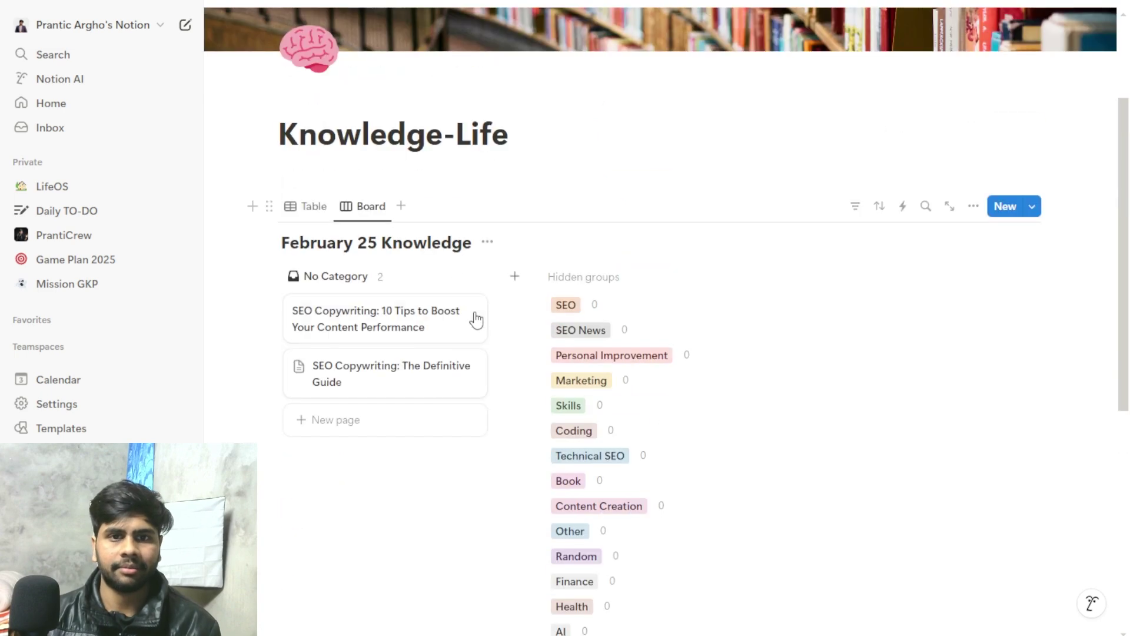
scroll(357, 306, "down", 9)
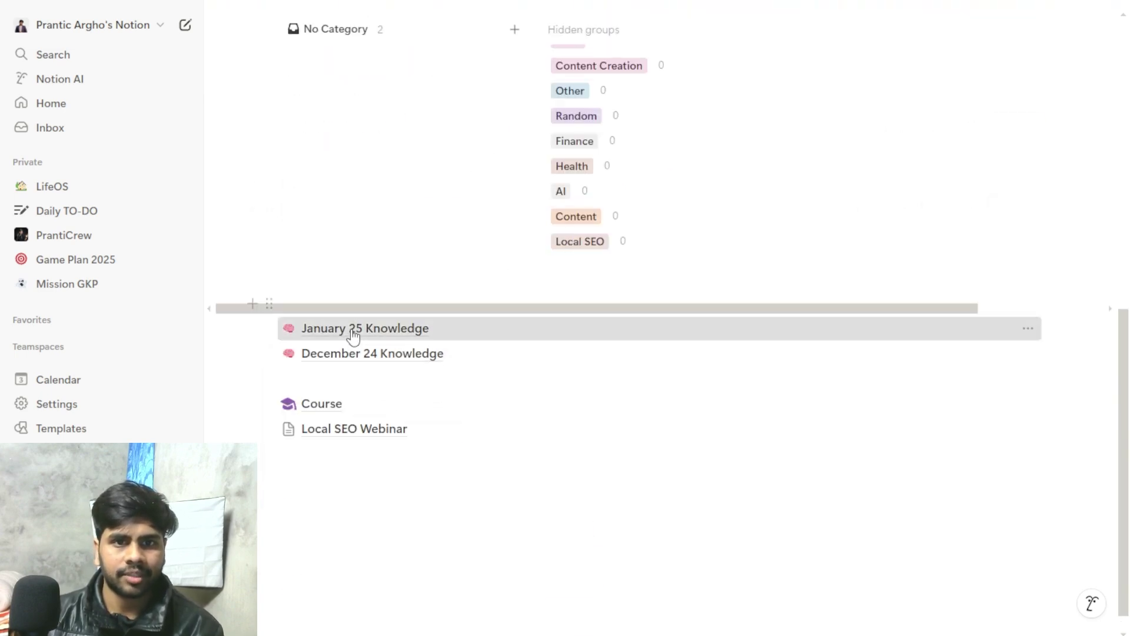
left_click(355, 329)
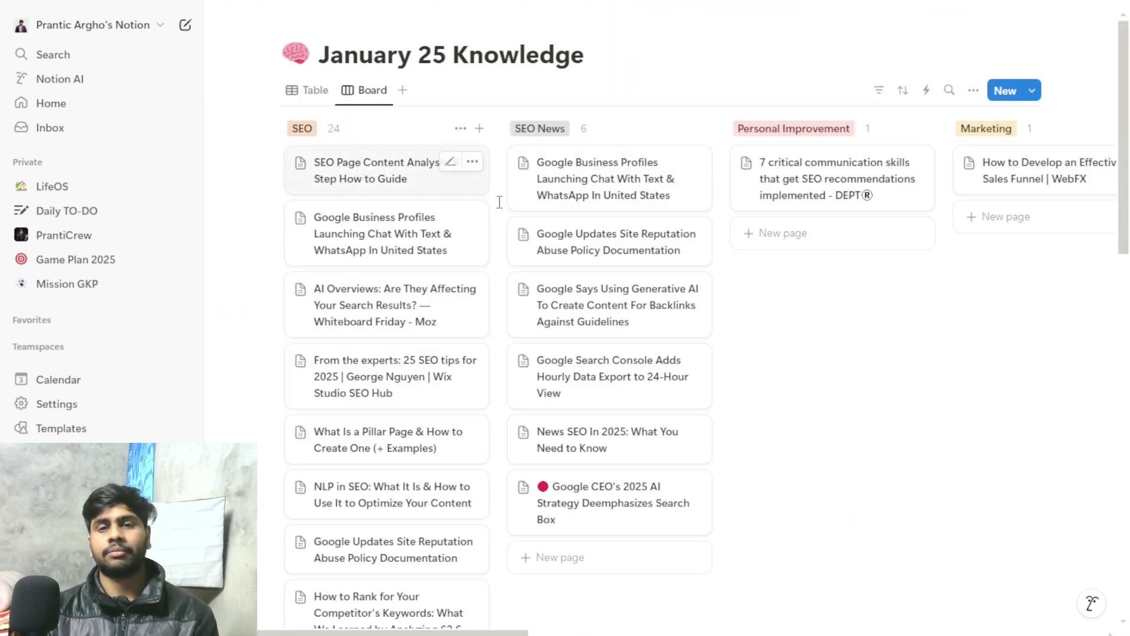
scroll(586, 504, "down", 8)
scroll(585, 503, "up", 8)
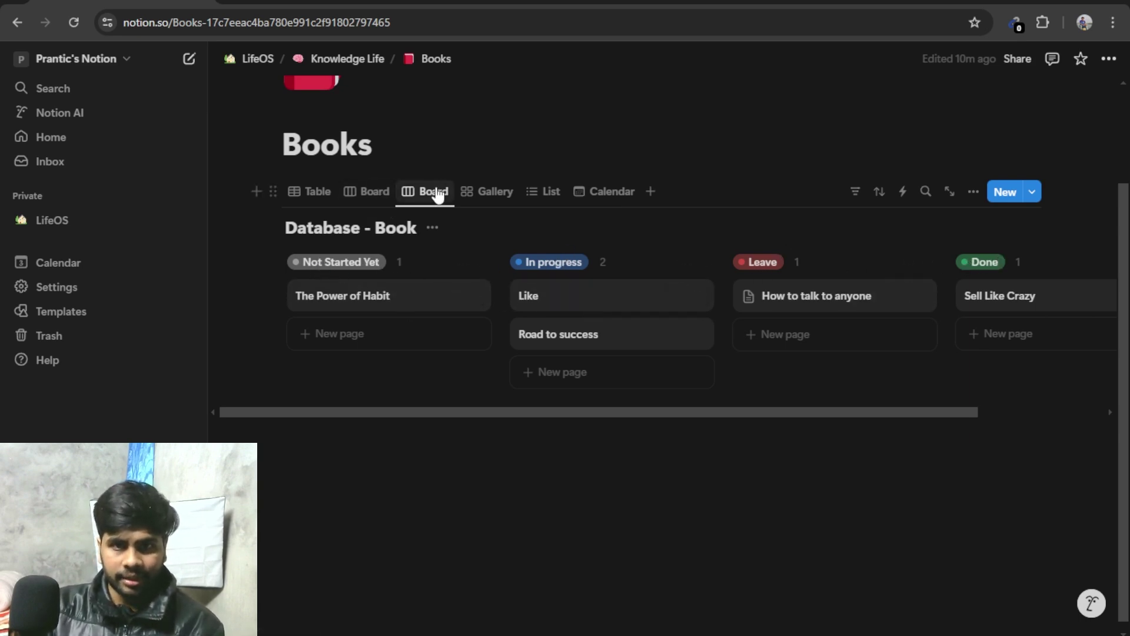
Group the second Board view of the book database by the Select property and stop hiding its empty groups.
left_click(371, 191)
left_click(430, 192)
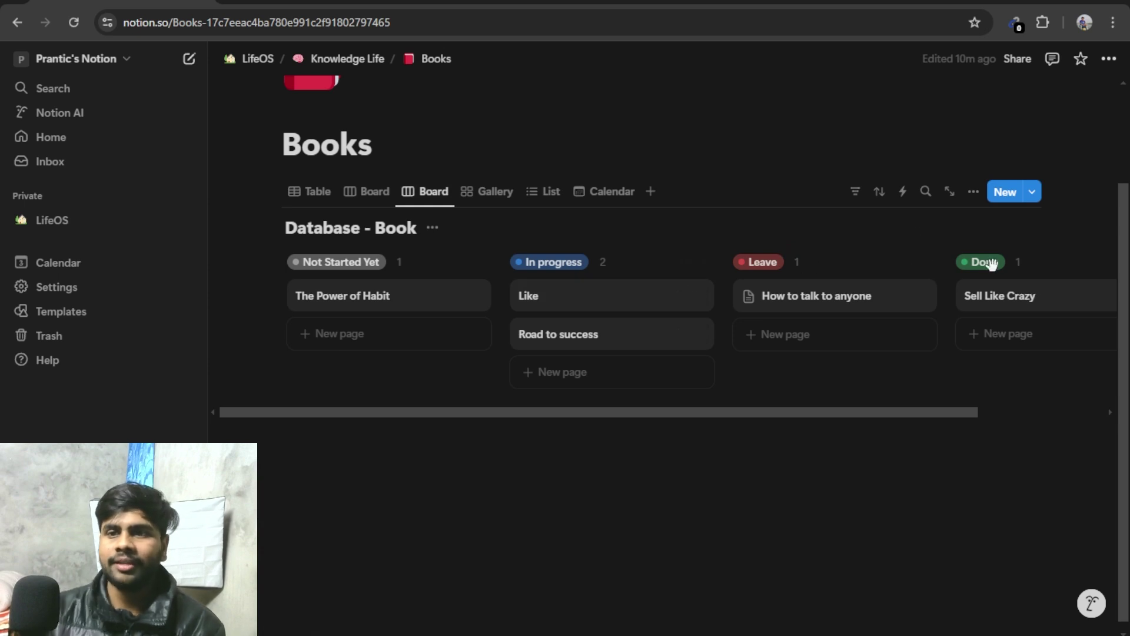
left_click(973, 192)
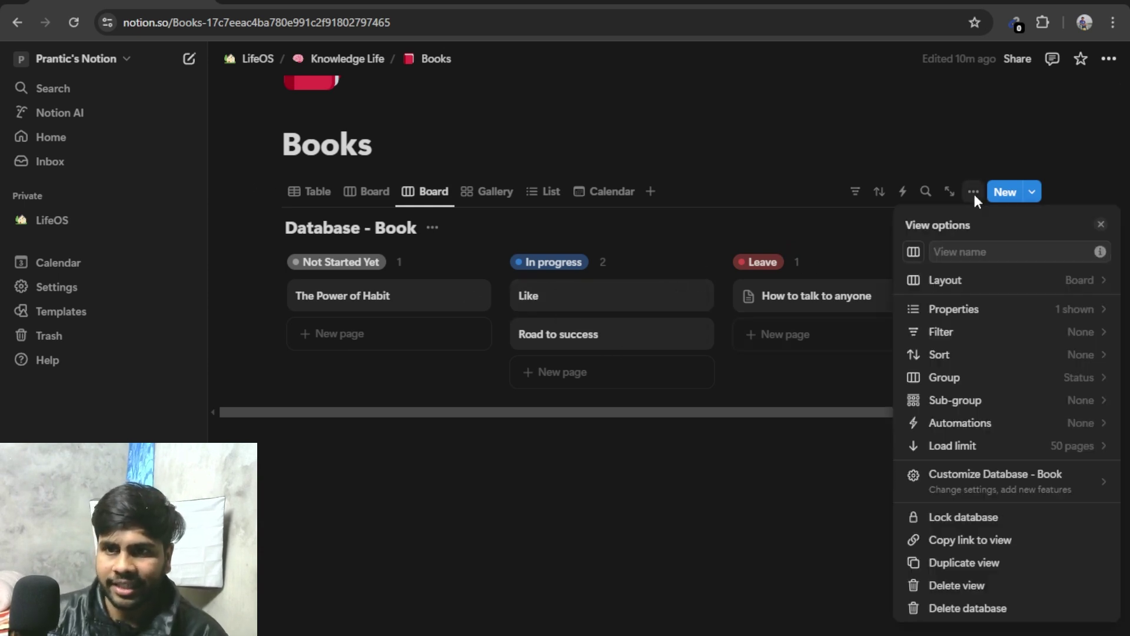
left_click(1011, 380)
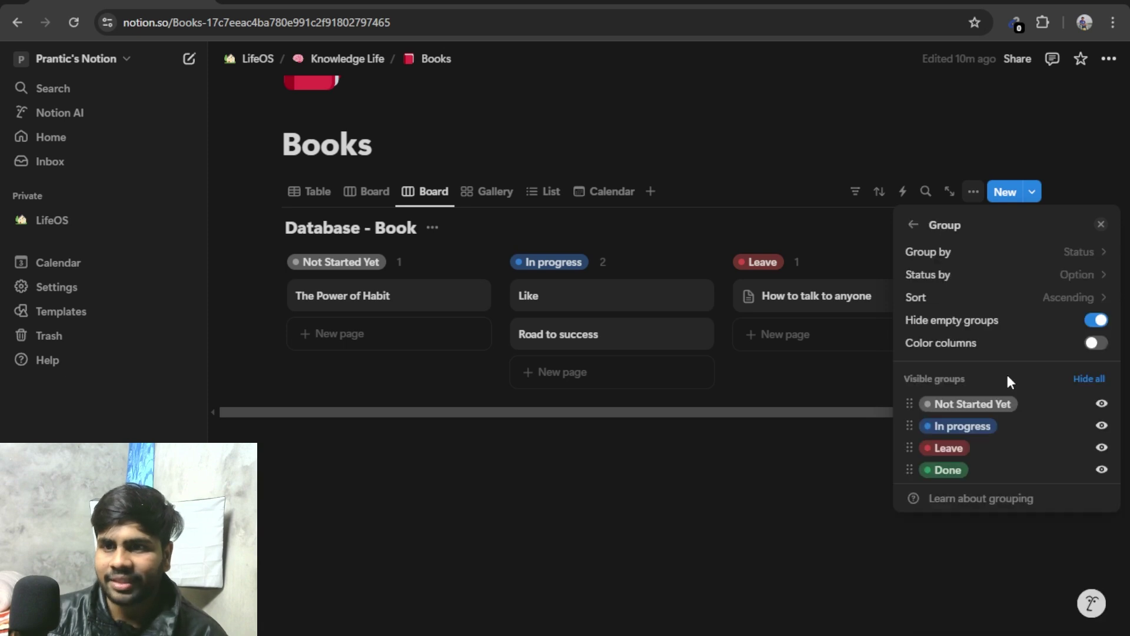
left_click(1089, 254)
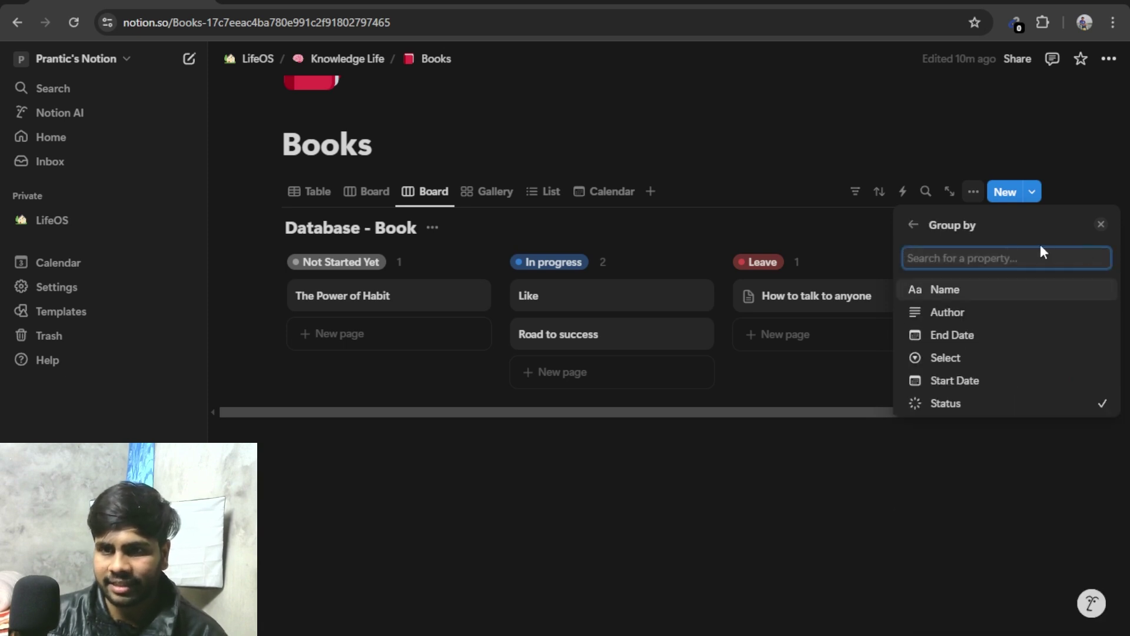
left_click(961, 358)
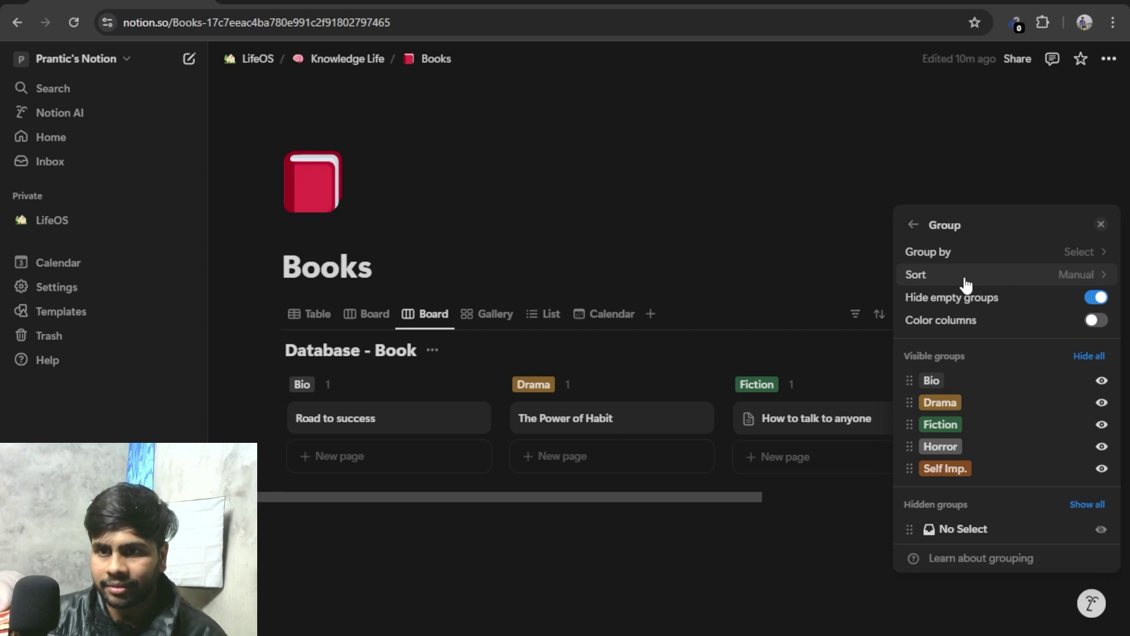
left_click(1062, 254)
left_click(915, 227)
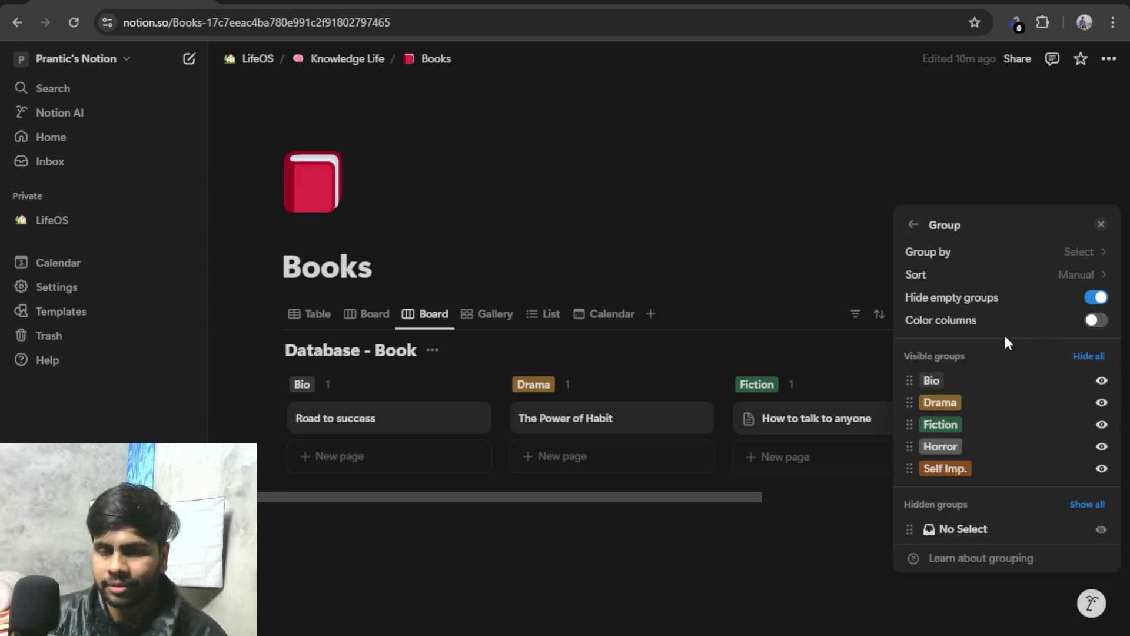
left_click(1097, 299)
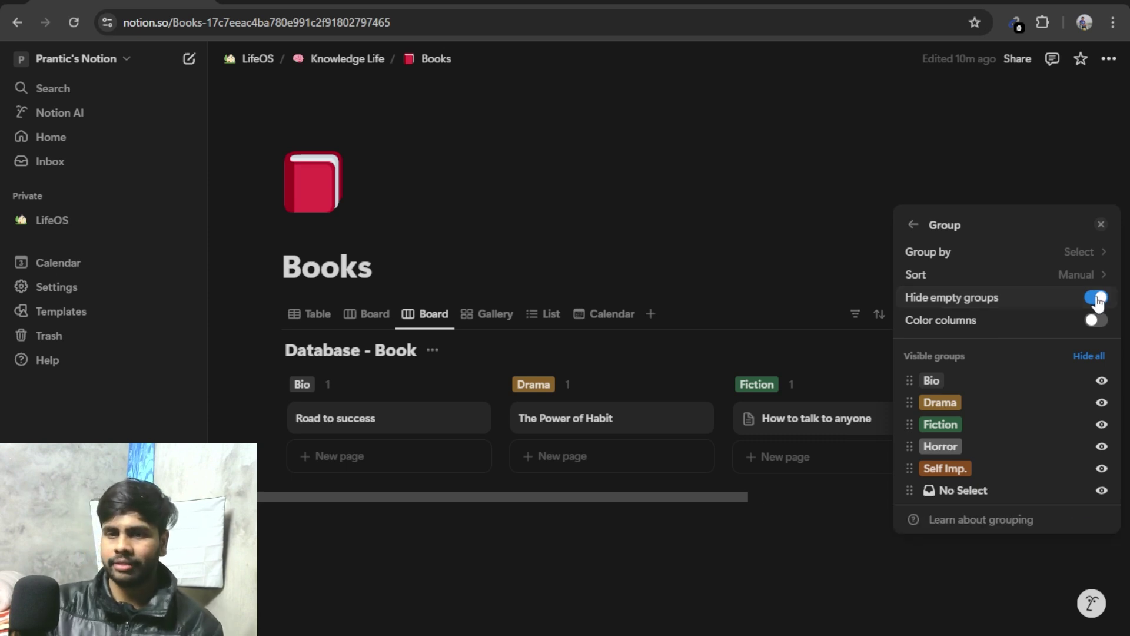
left_click(789, 513)
Compare how the first Board view groups the books by status with how the second groups them by genre.
left_click(372, 318)
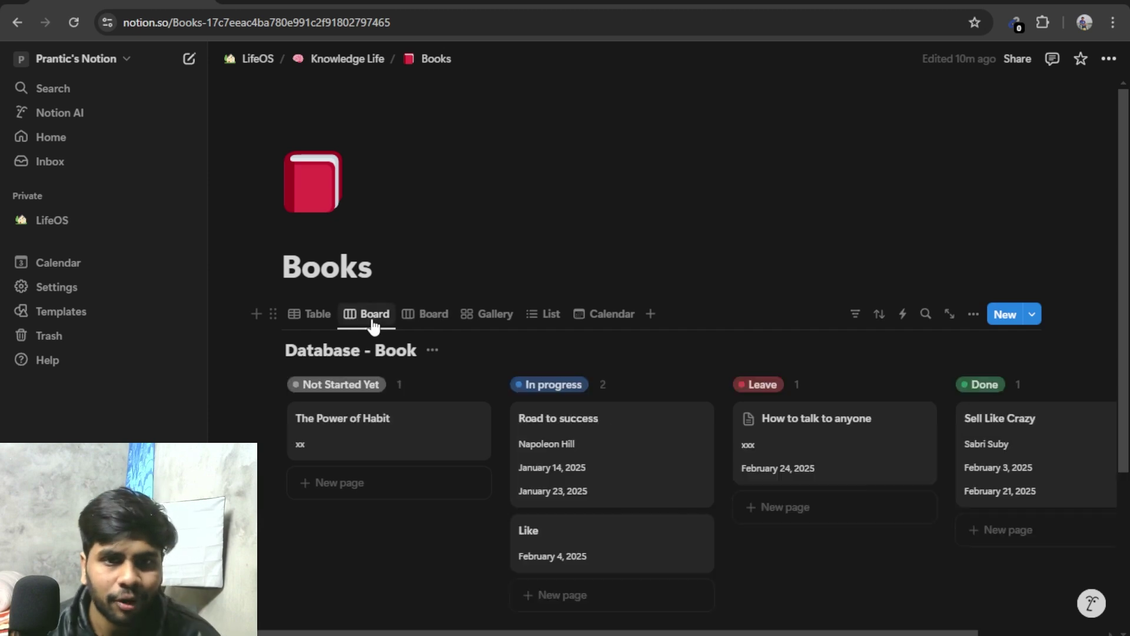
scroll(424, 480, "down", 3)
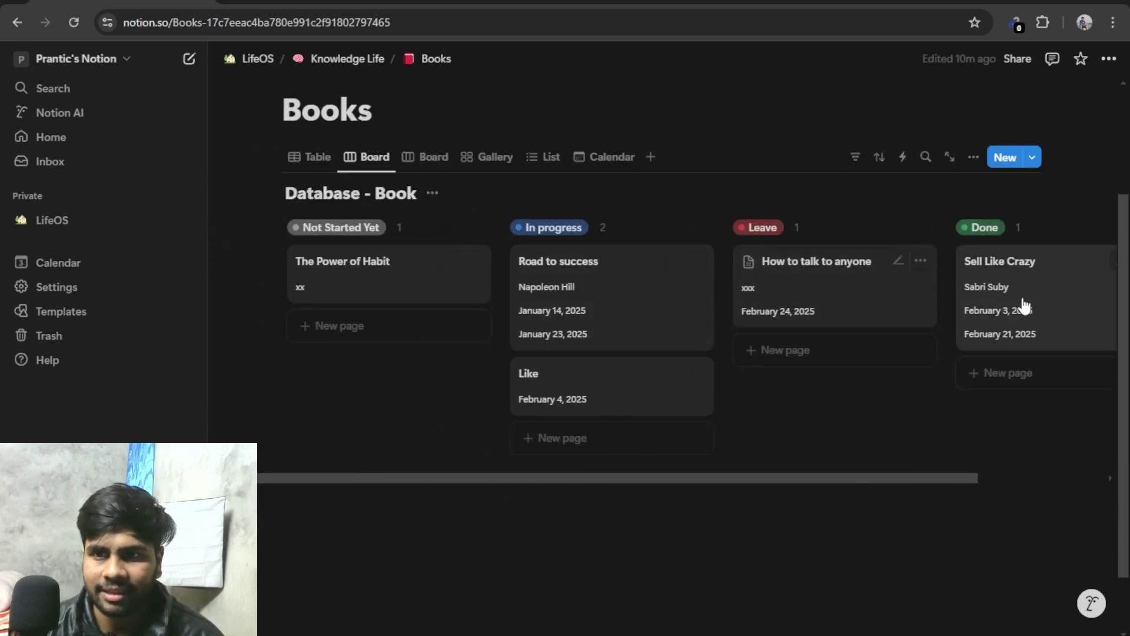
left_click(430, 157)
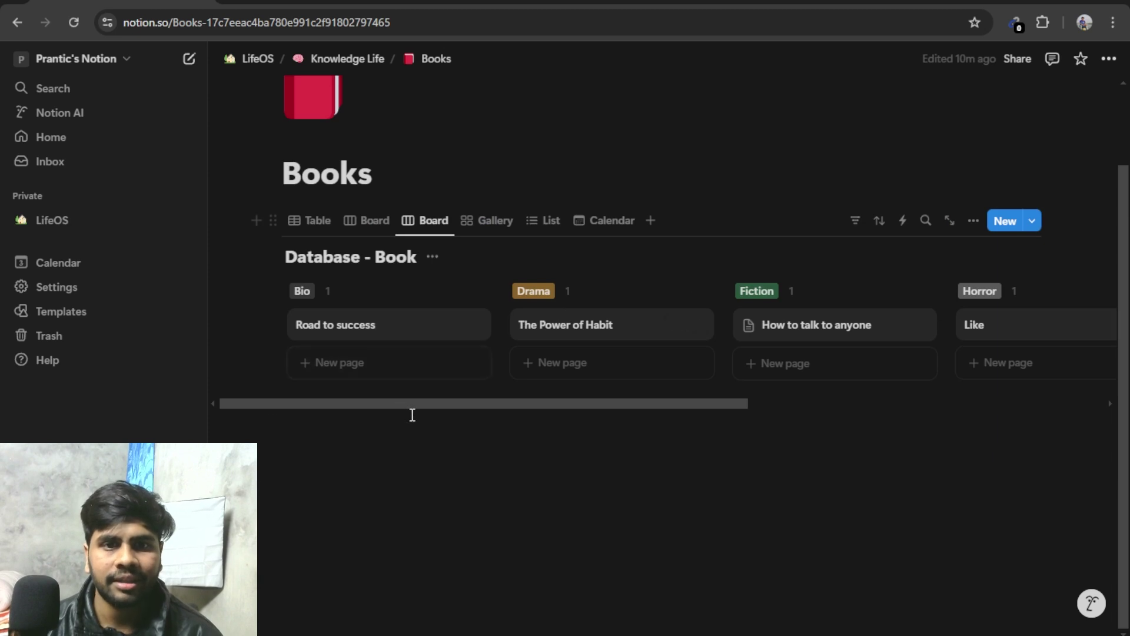
left_click_drag(431, 405, 368, 428)
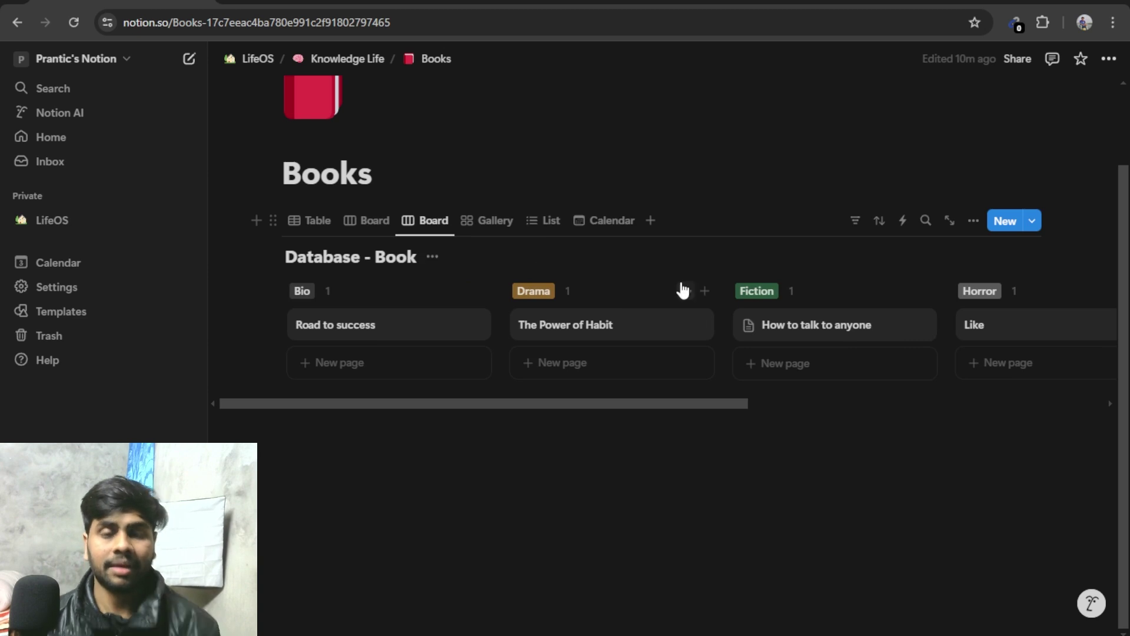
left_click(327, 228)
left_click(366, 224)
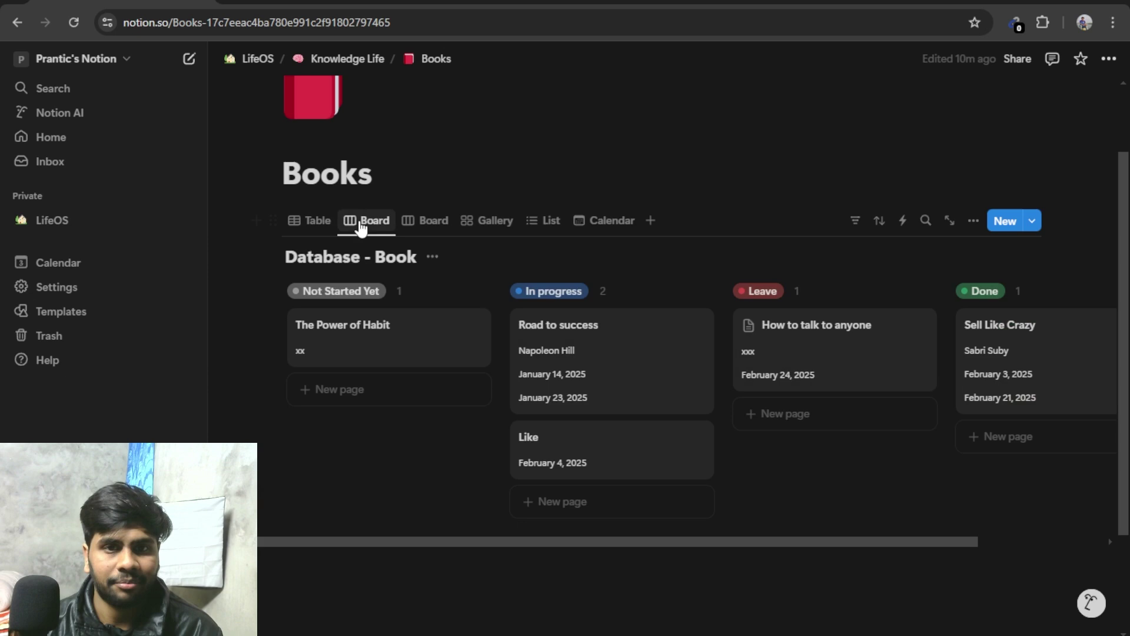
left_click(424, 226)
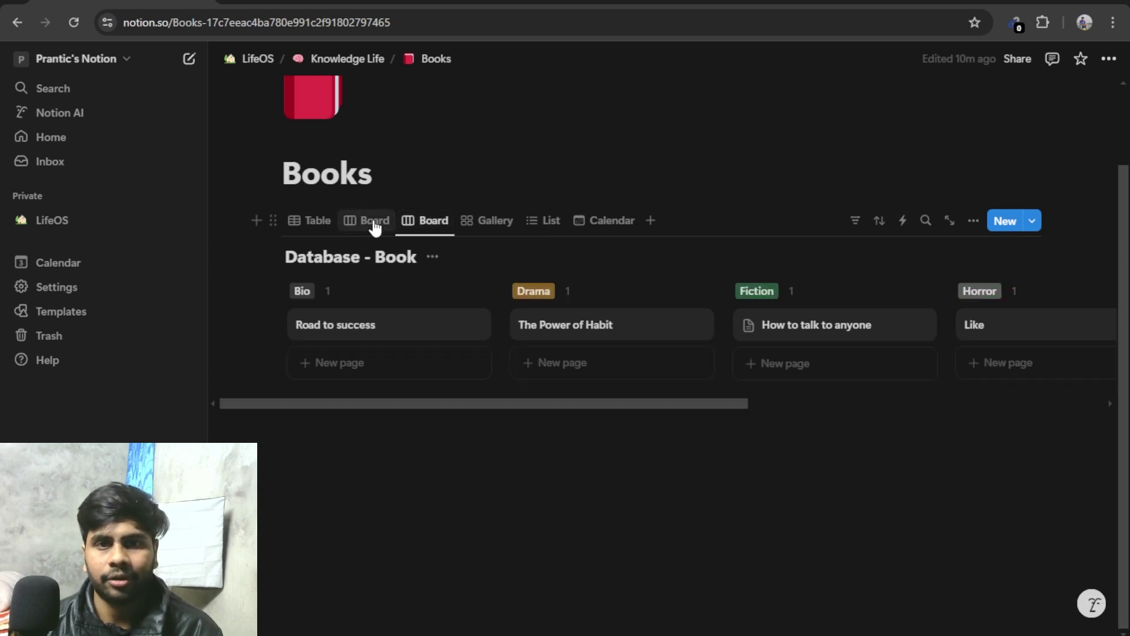
left_click(373, 222)
left_click(434, 222)
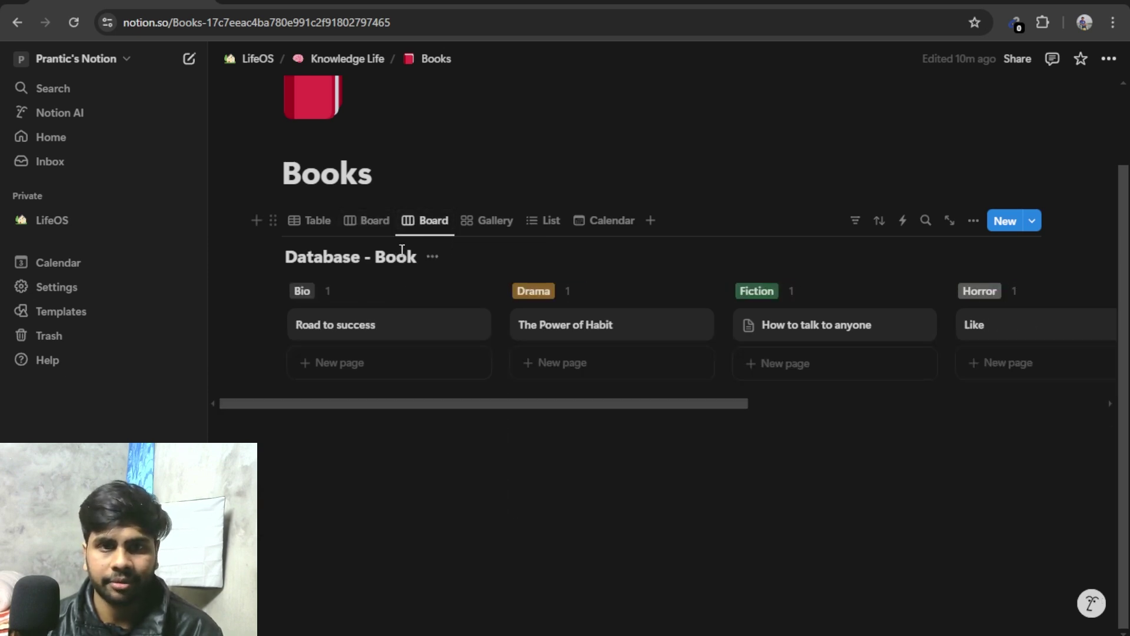
Rename the second Board view as "Category".
left_click(430, 224)
left_click(458, 252)
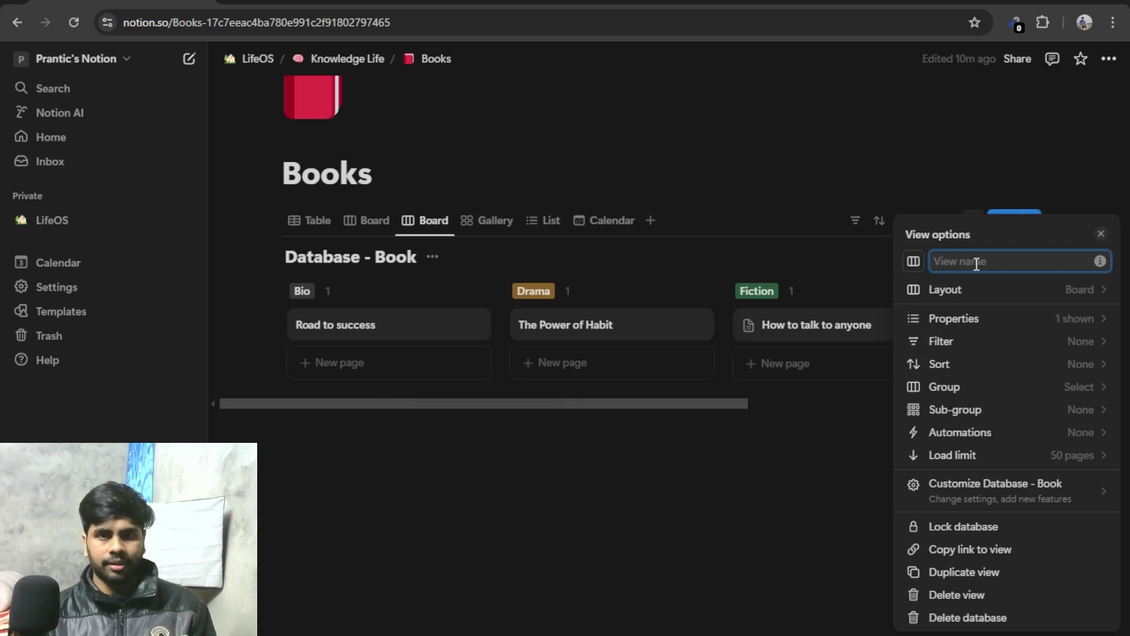
type("Cat")
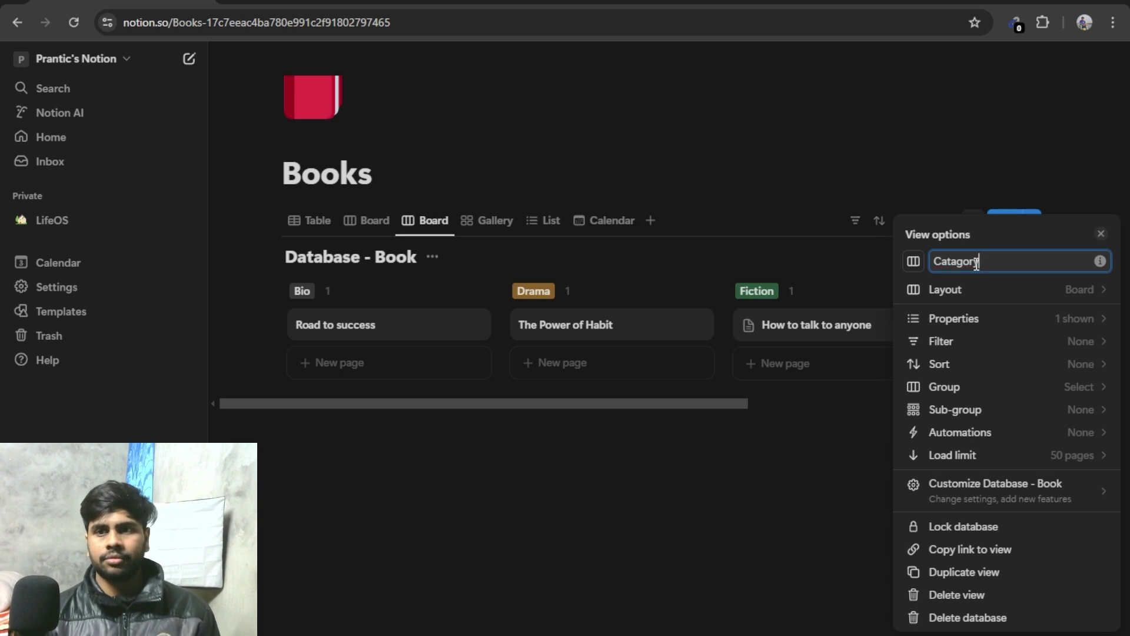
type("agory")
right_click(966, 261)
left_click(822, 291)
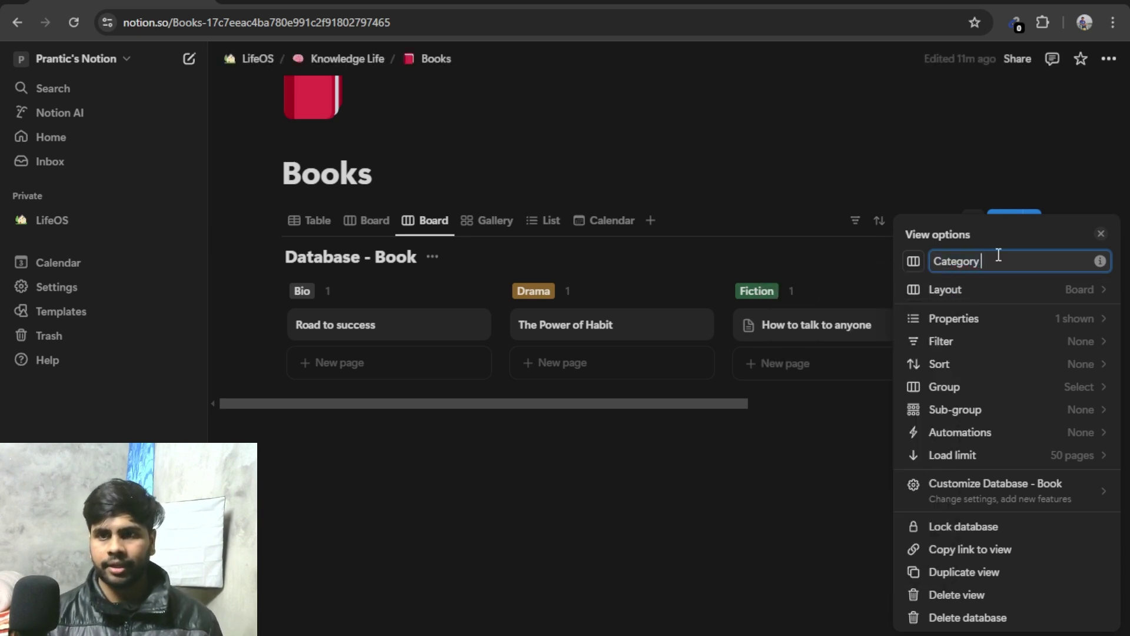
left_click(558, 422)
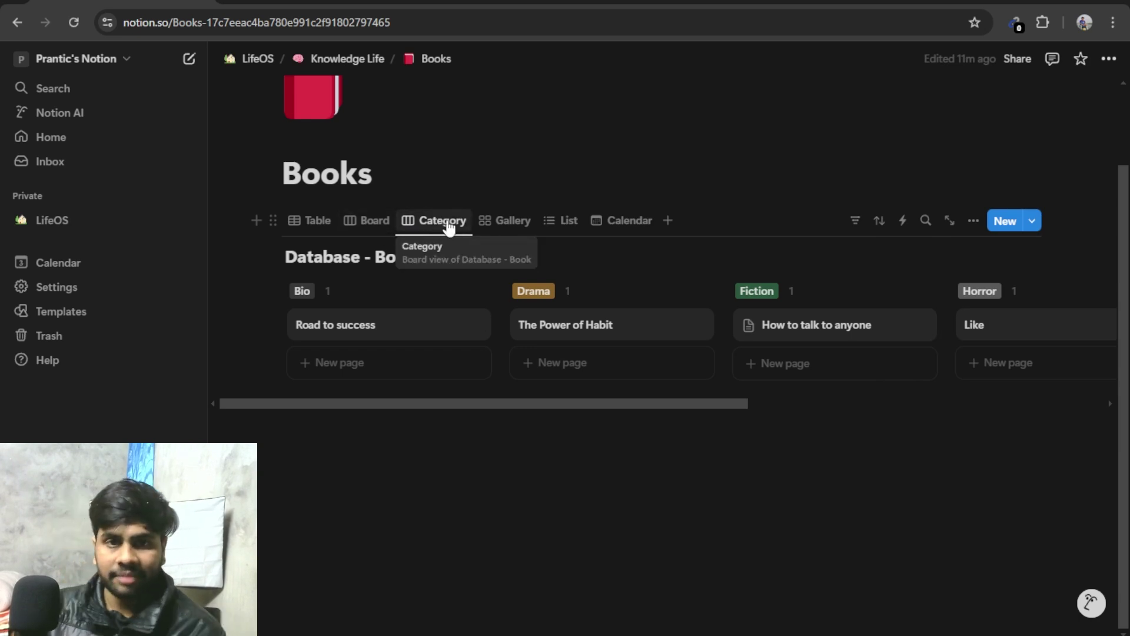
Rename the Gallery view of the book database as "Cover".
left_click(506, 221)
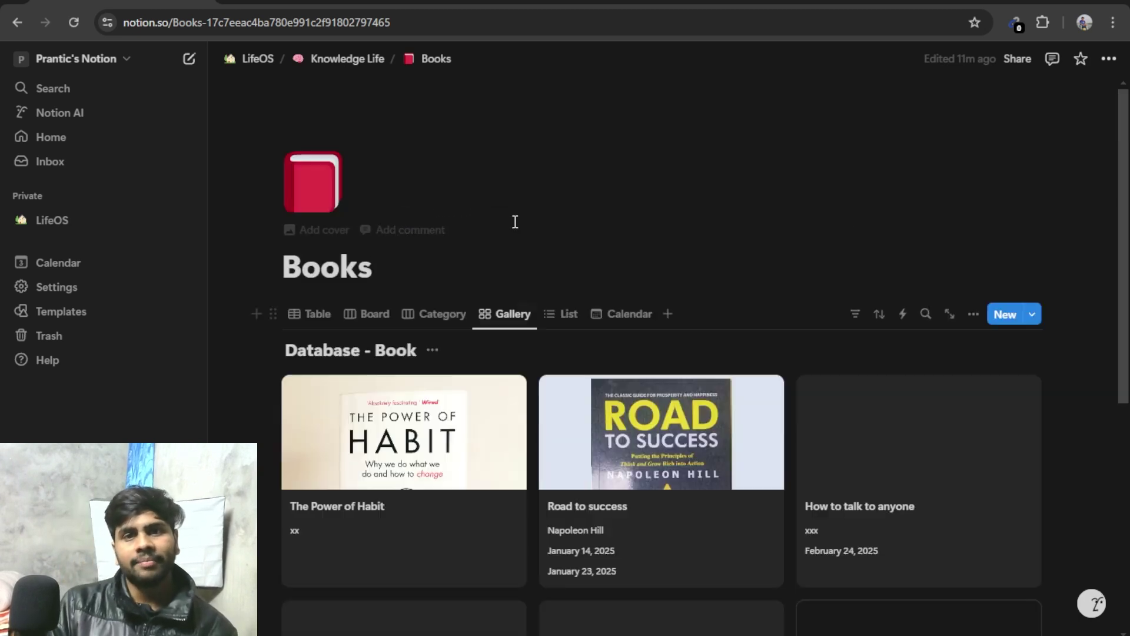
left_click(505, 318)
left_click(529, 366)
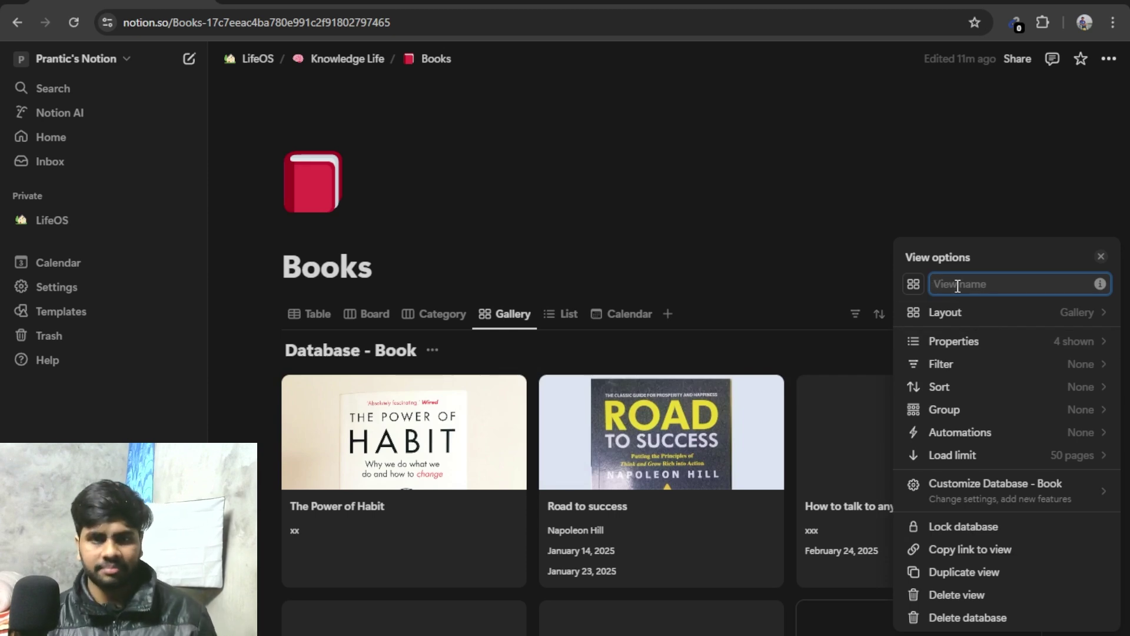
type("Cover")
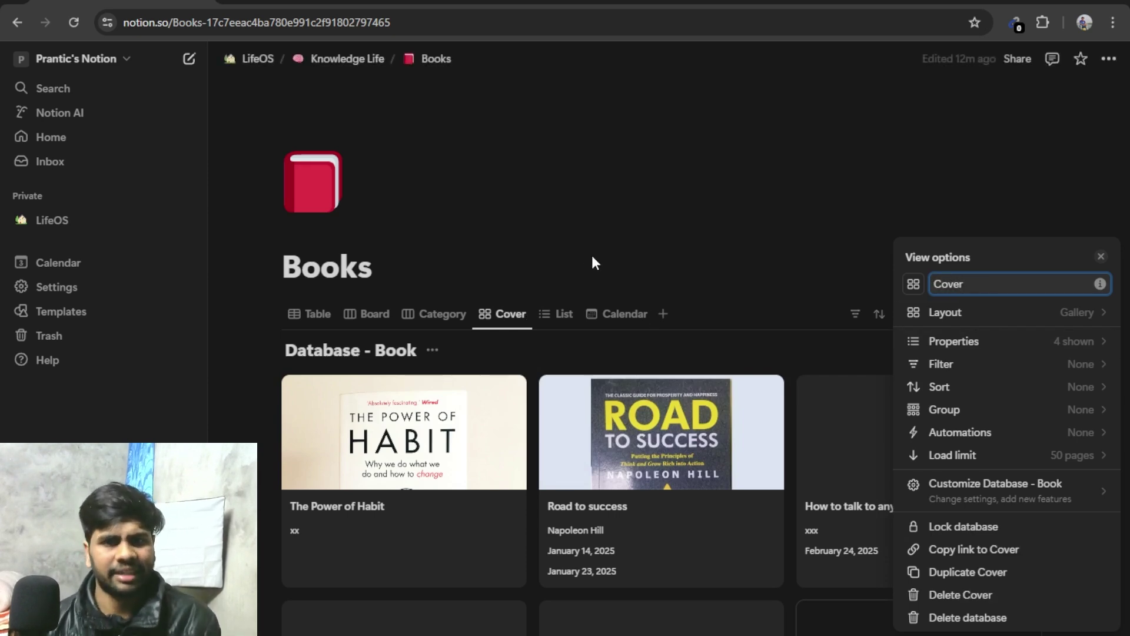
left_click(595, 264)
Review the book database in its Category, Cover, Board, List and Table views, ending on the Table view.
left_click(436, 314)
left_click(508, 314)
left_click(438, 314)
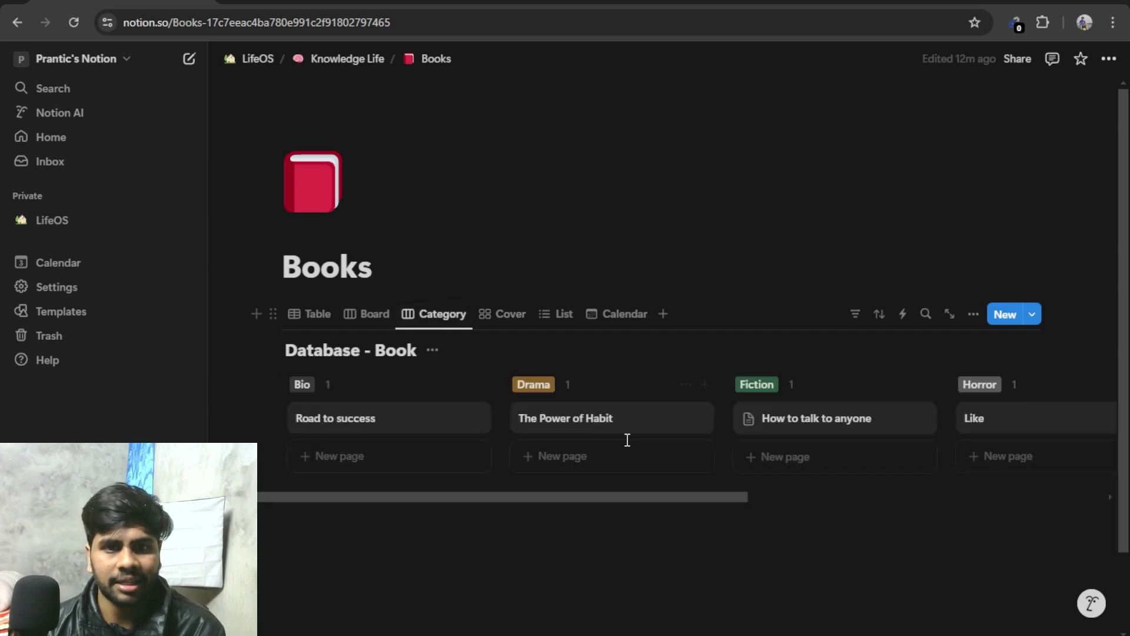
scroll(628, 440, "down", 2)
left_click(318, 221)
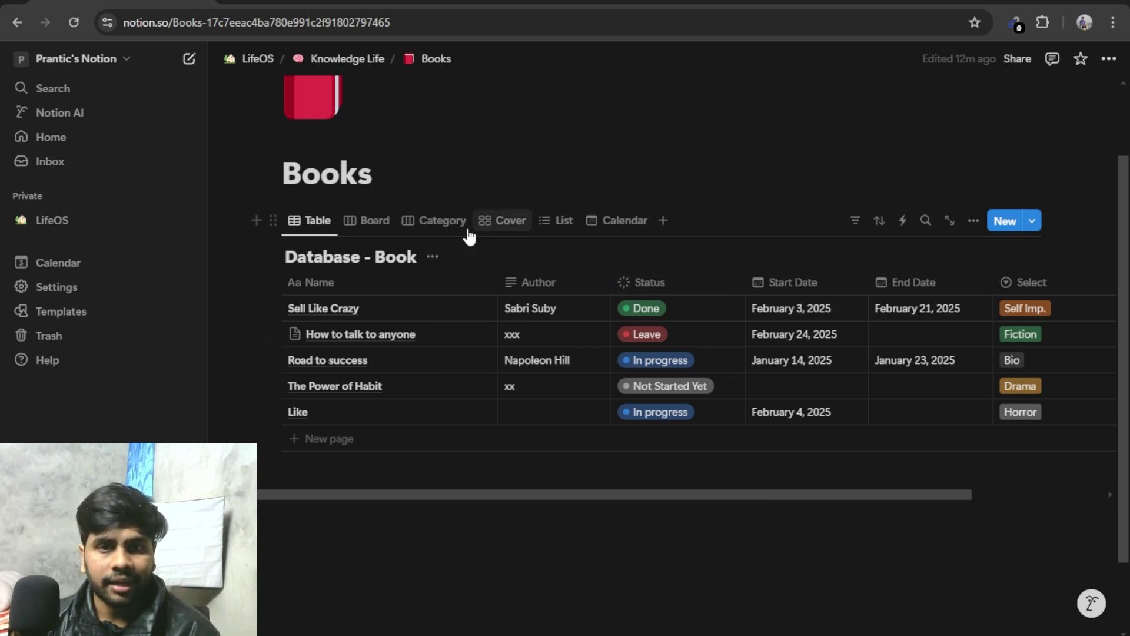
left_click(380, 223)
left_click(431, 222)
left_click(501, 223)
scroll(565, 233, "up", 2)
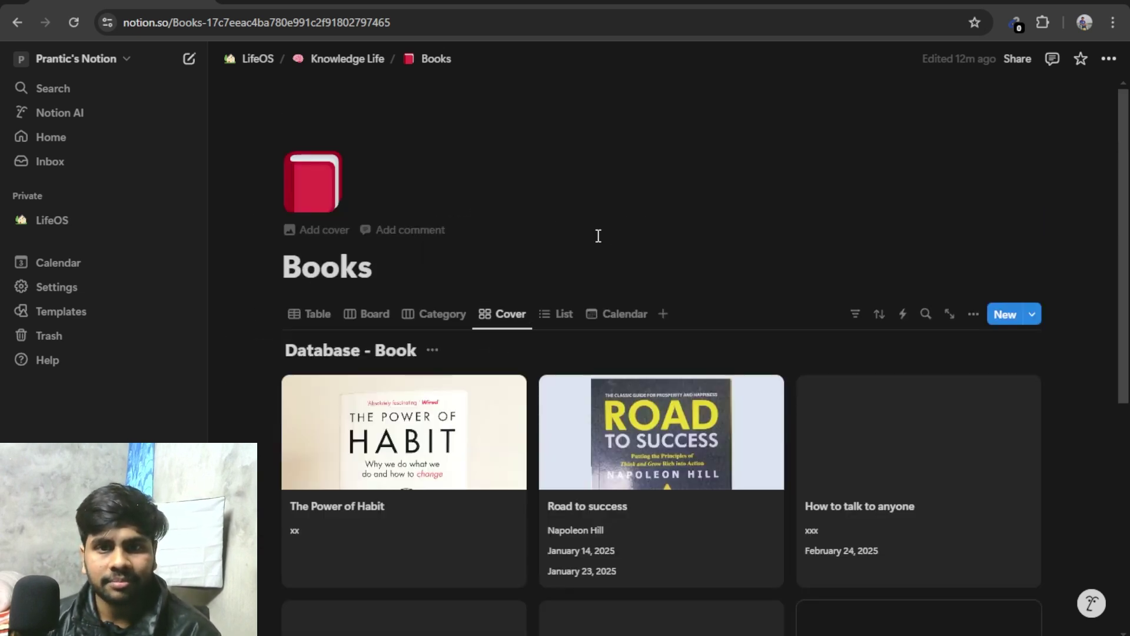
left_click(565, 318)
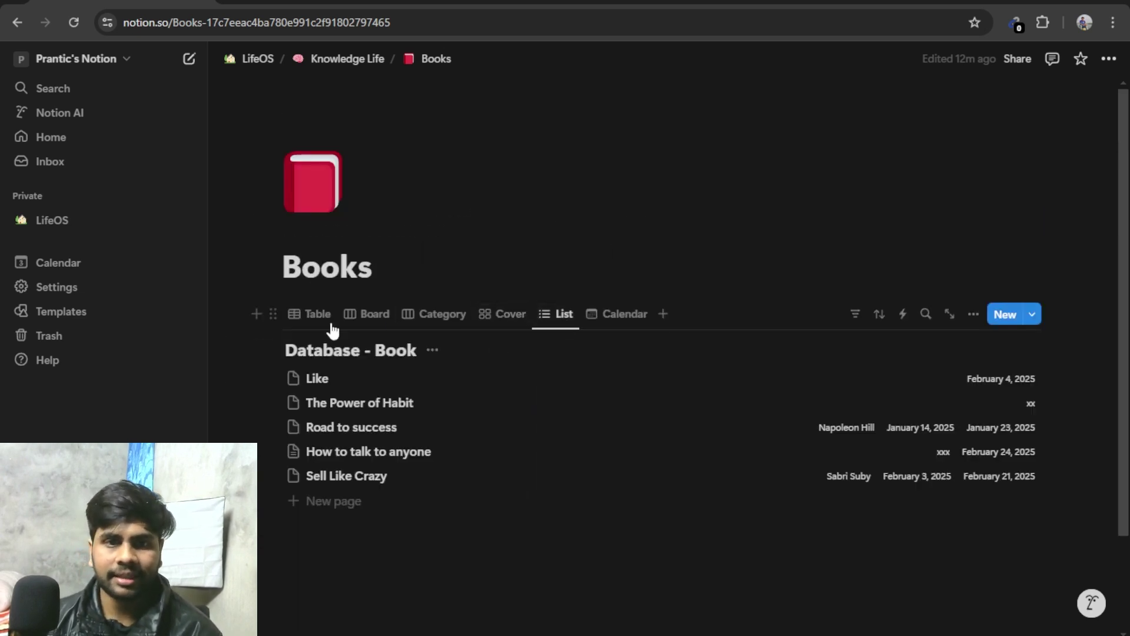
left_click(312, 321)
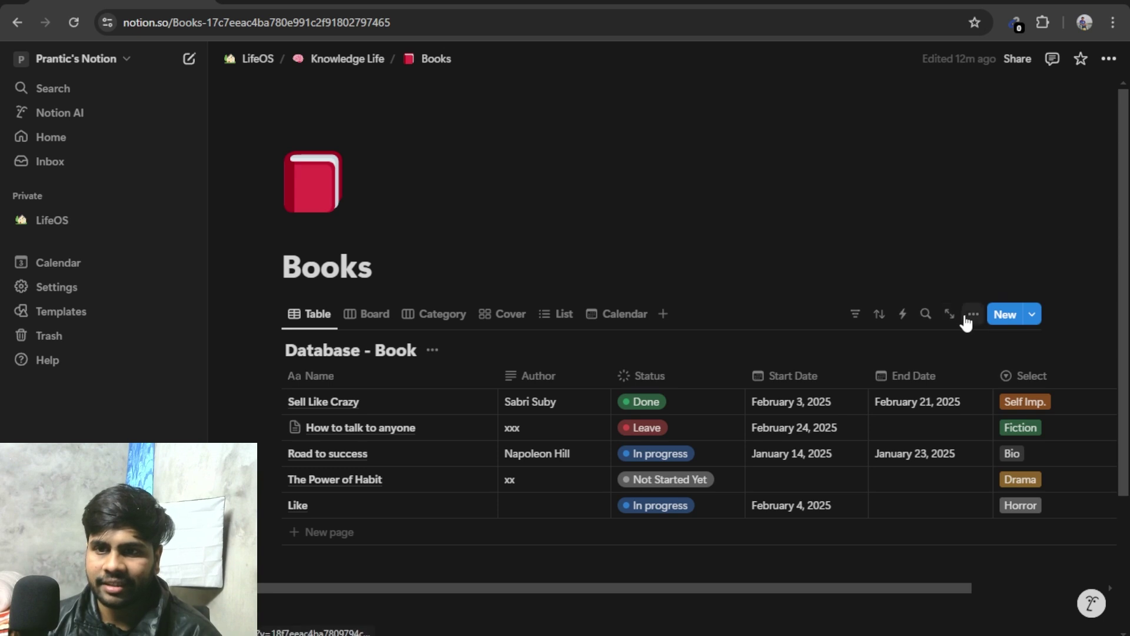
Search the book table for "how to talk" and clear the search.
left_click(927, 315)
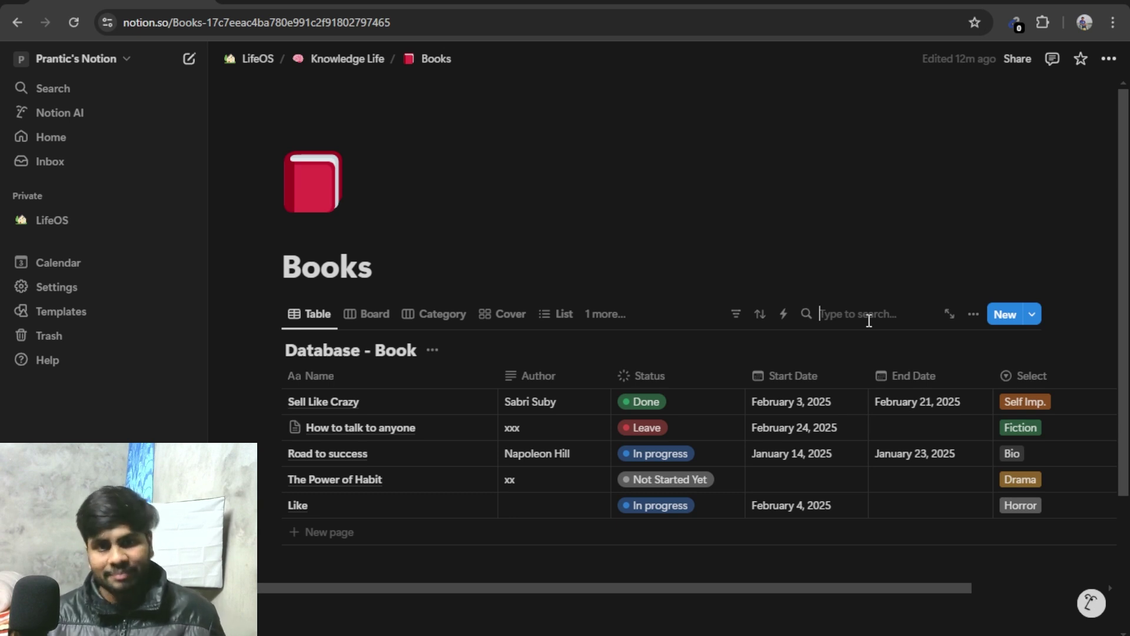
type("how to talk")
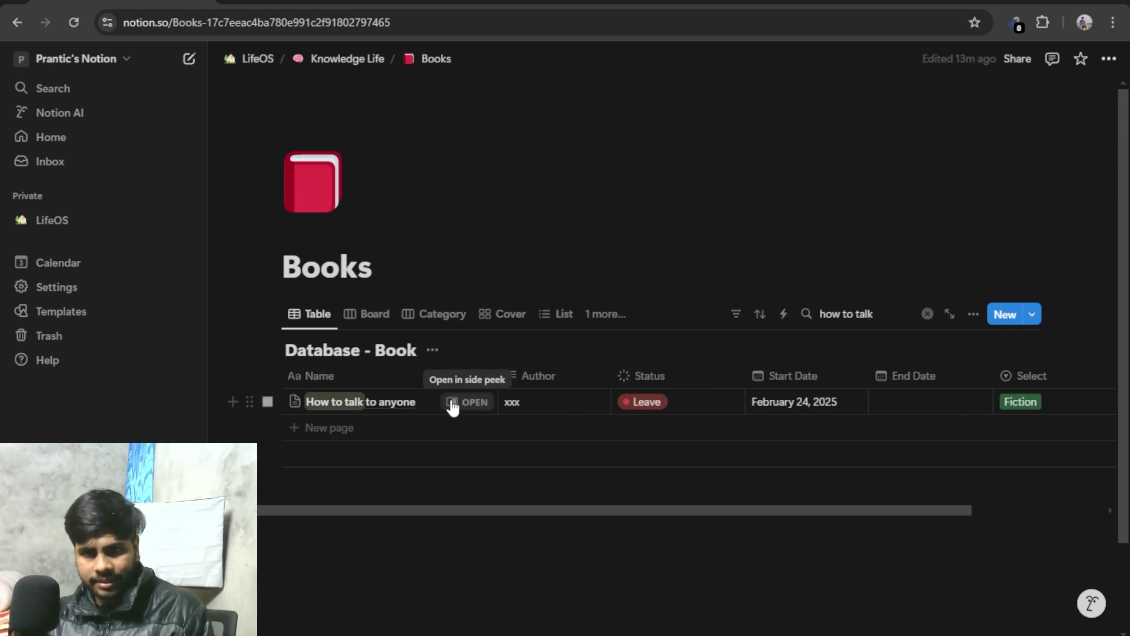
left_click(928, 313)
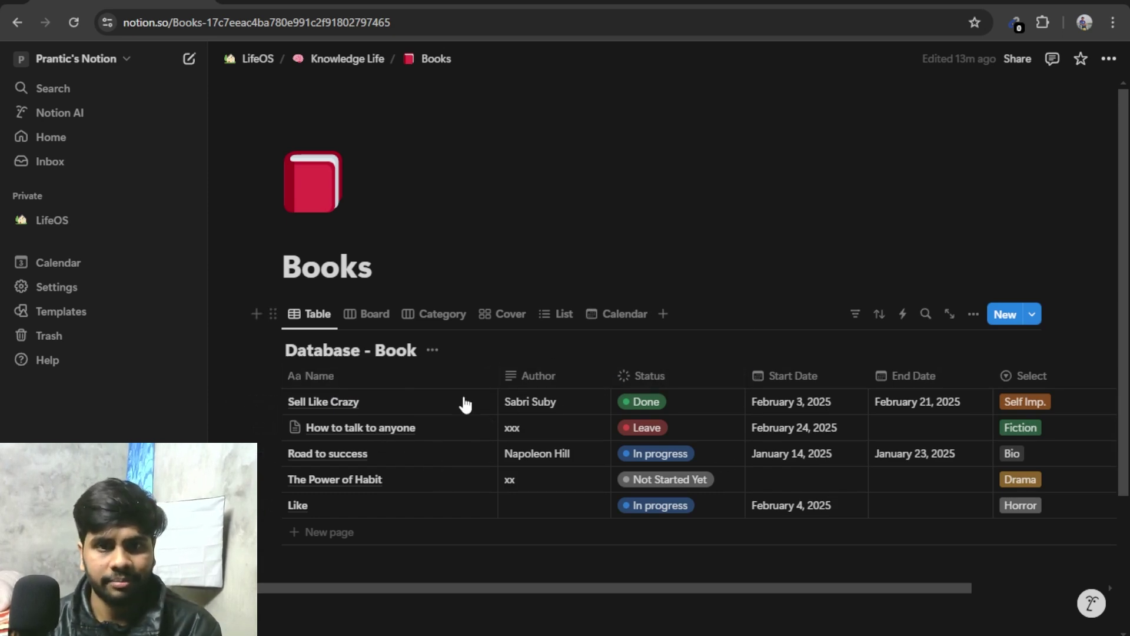
scroll(730, 428, "down", 1)
scroll(730, 428, "down", 3)
scroll(737, 460, "up", 3)
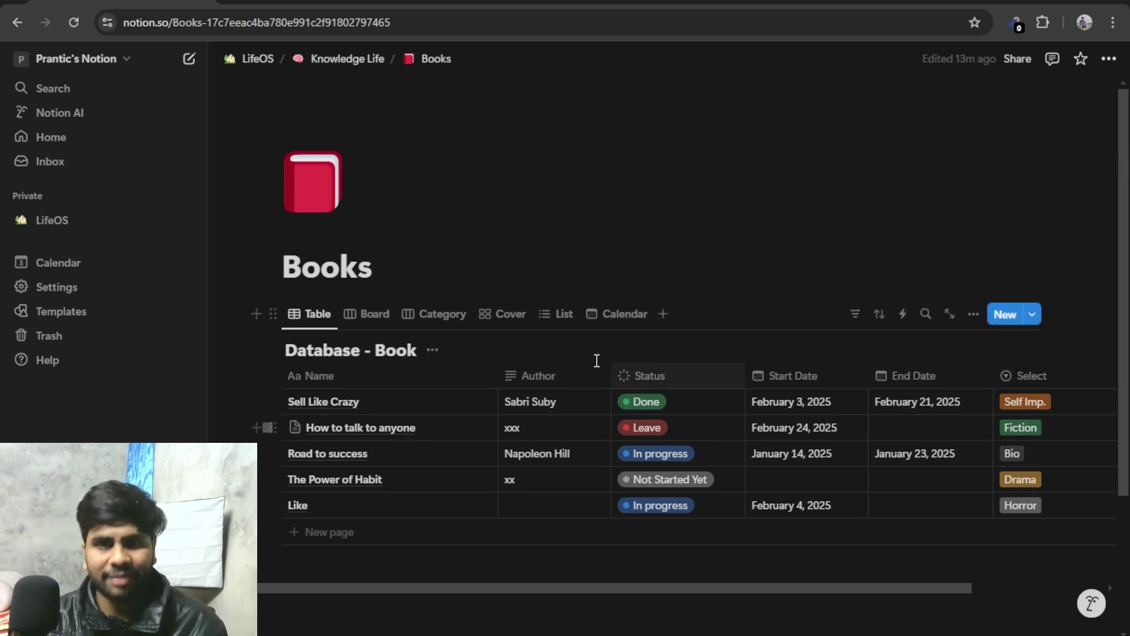
scroll(768, 400, "down", 3)
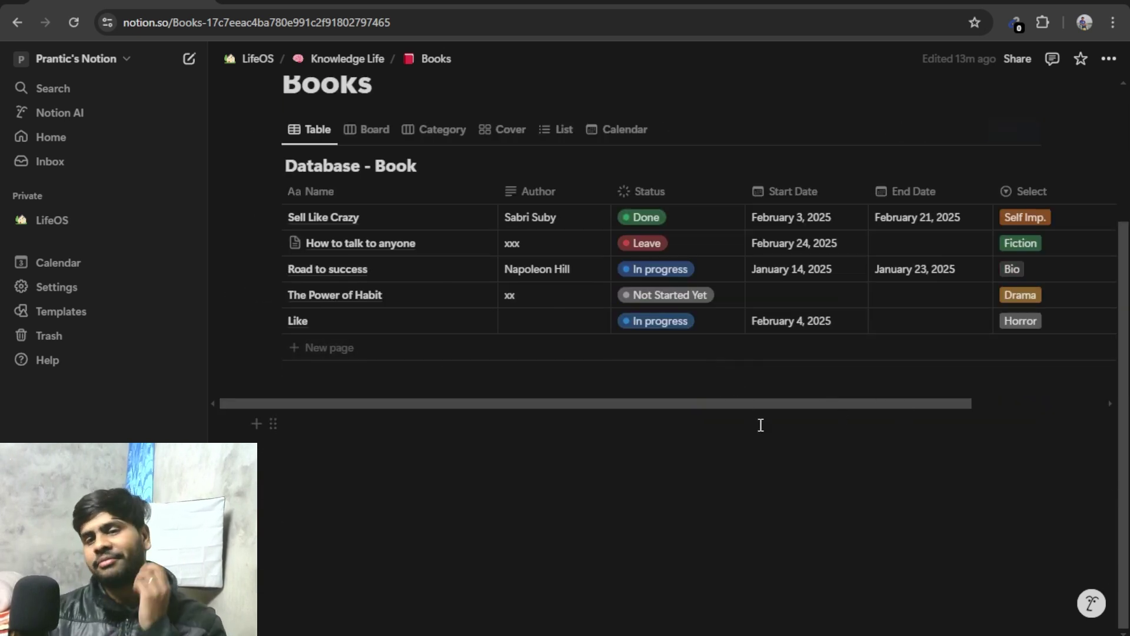